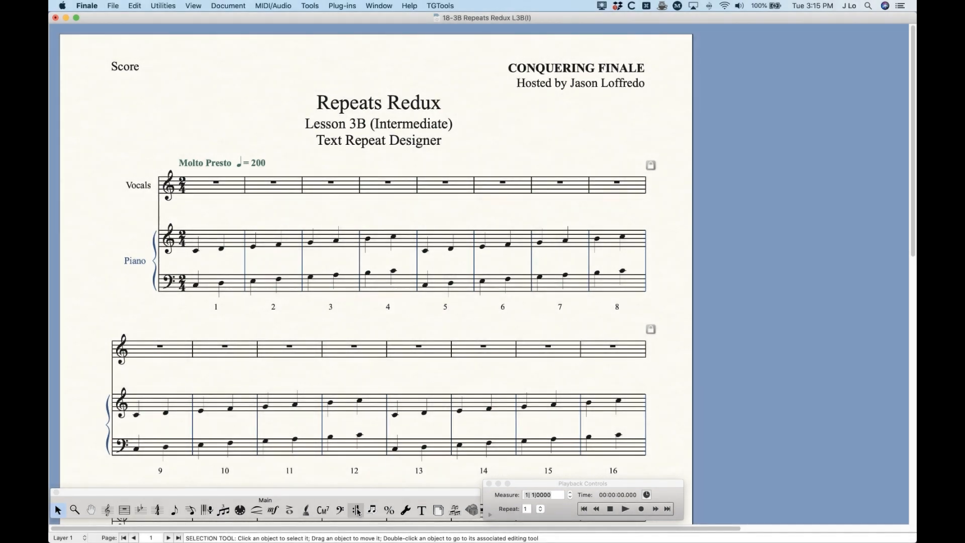
Step: Open the repeat selection for measure 5 of the Vocals staff with the Repeat tool and reposition the dialog
{"action": "left_click", "coordinate": [355, 510]}
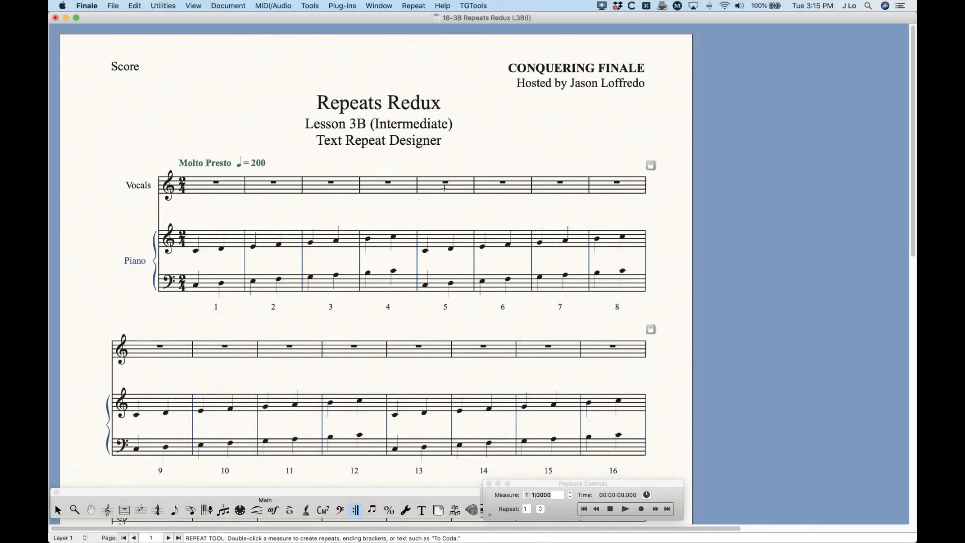
{"action": "left_click", "coordinate": [444, 188]}
{"action": "double_click", "coordinate": [444, 188]}
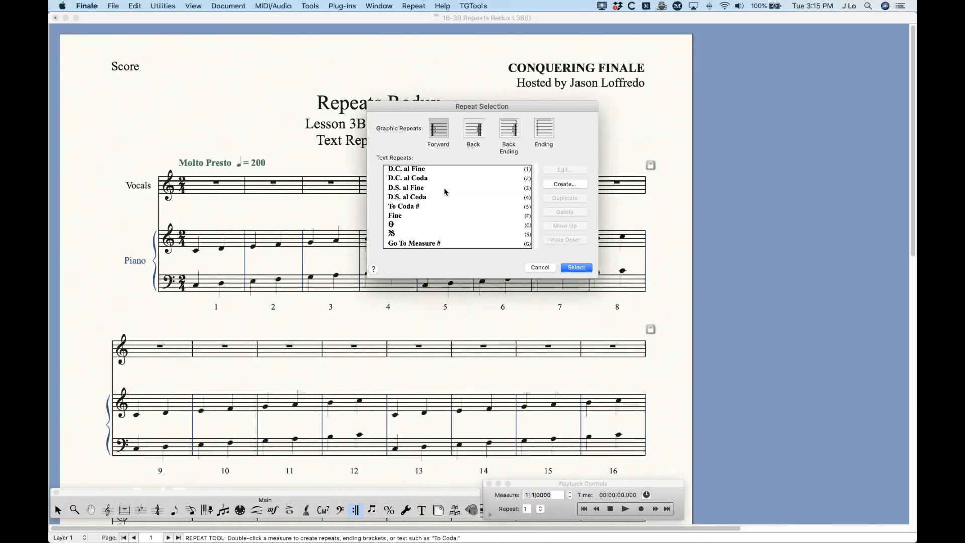
{"action": "left_click_drag", "start_coordinate": [431, 108], "coordinate": [267, 106]}
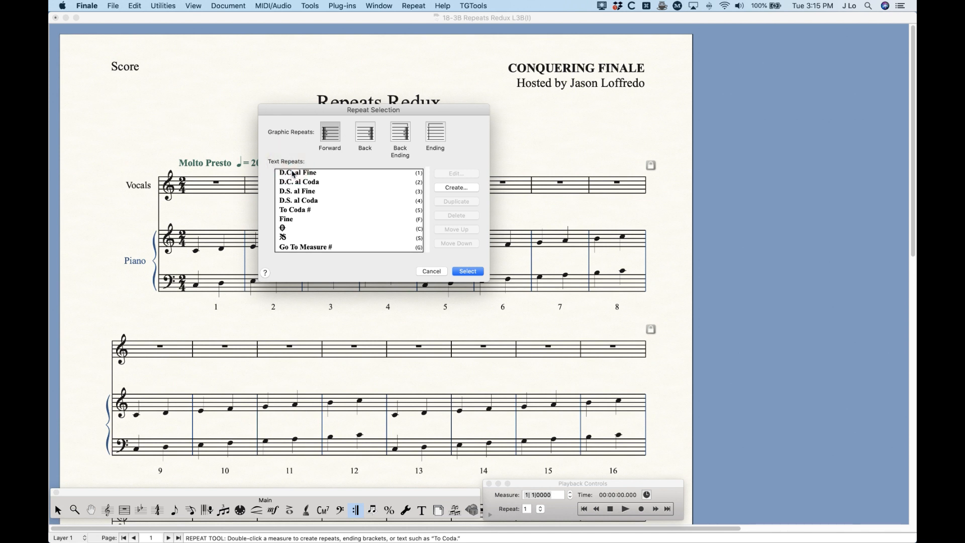
Step: Examine the design settings of the D.C. al Fine text repeat and of a blank new text repeat
{"action": "left_click", "coordinate": [295, 172]}
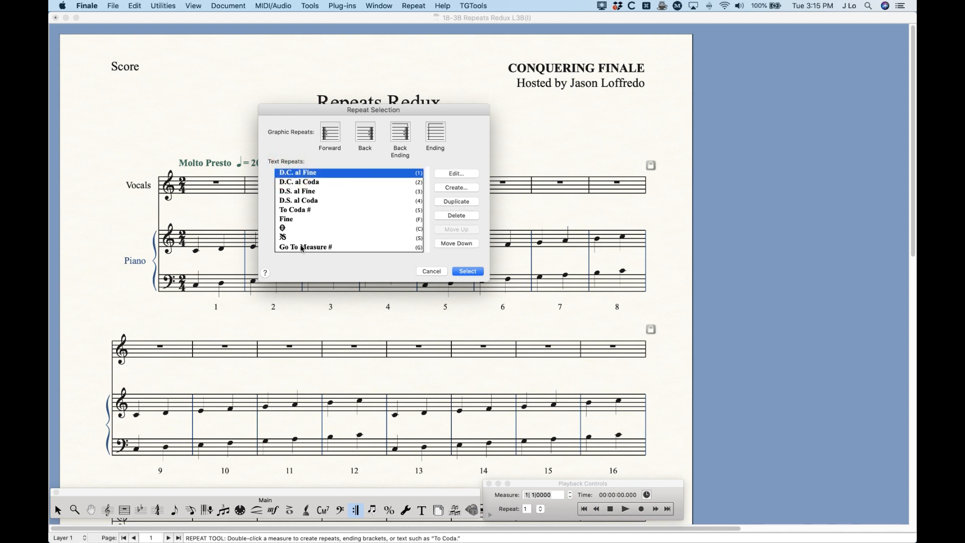
{"action": "left_click", "coordinate": [298, 184]}
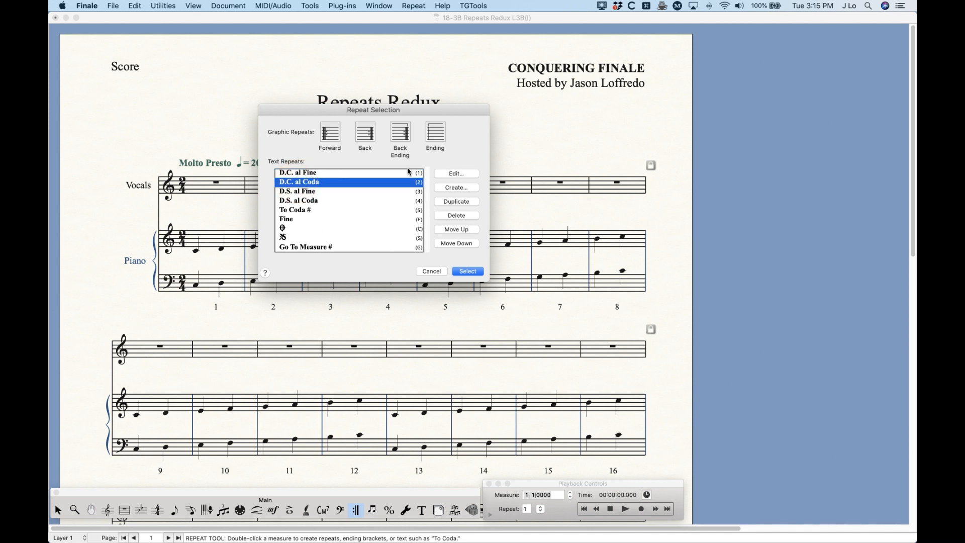
{"action": "left_click", "coordinate": [330, 174]}
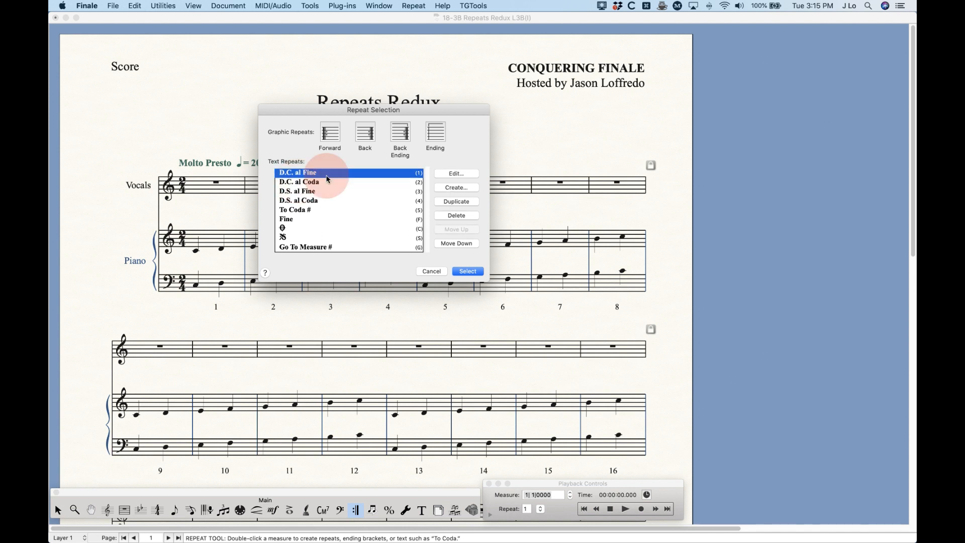
{"action": "left_click", "coordinate": [462, 174]}
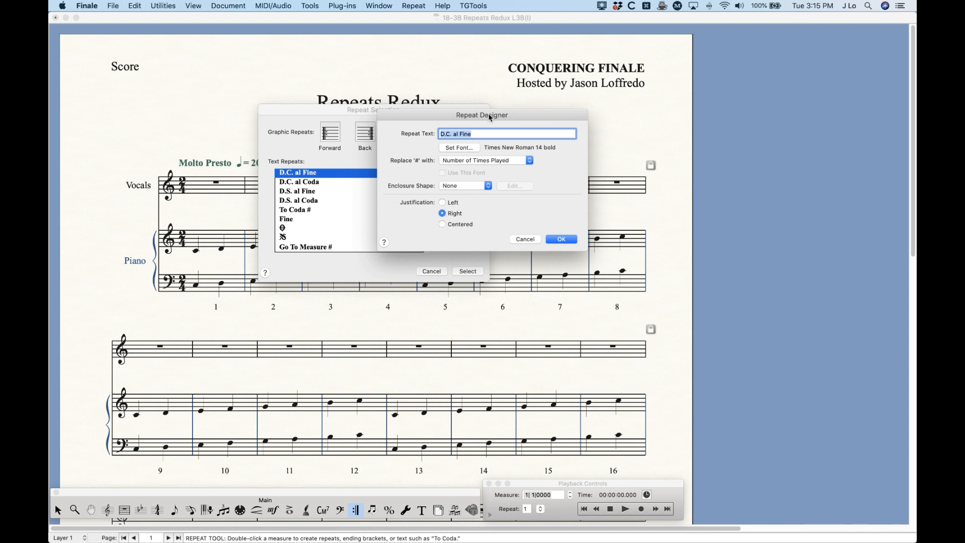
{"action": "left_click", "coordinate": [525, 240]}
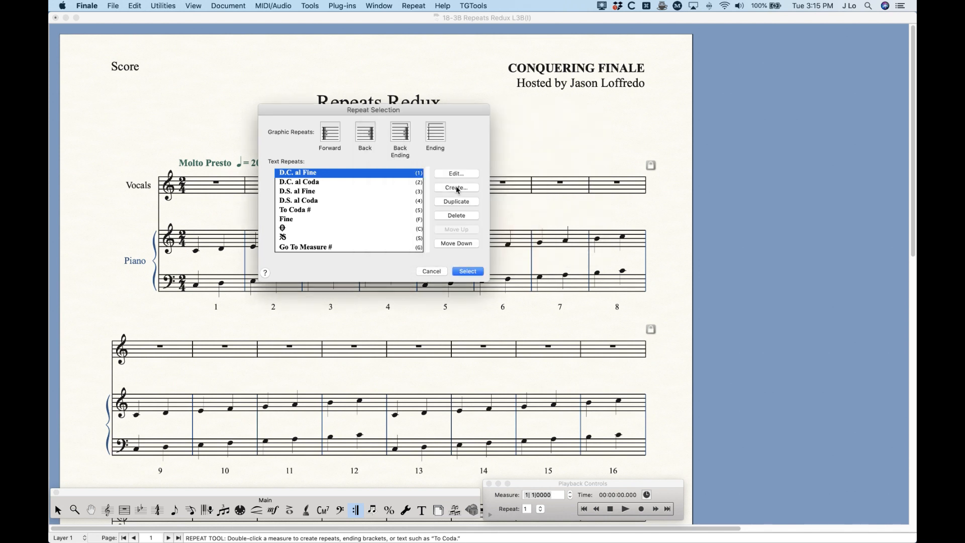
{"action": "left_click", "coordinate": [456, 188]}
{"action": "left_click", "coordinate": [520, 238]}
Step: Duplicate the D.C. al Fine text repeat and delete the copy after viewing its design
{"action": "left_click", "coordinate": [464, 204]}
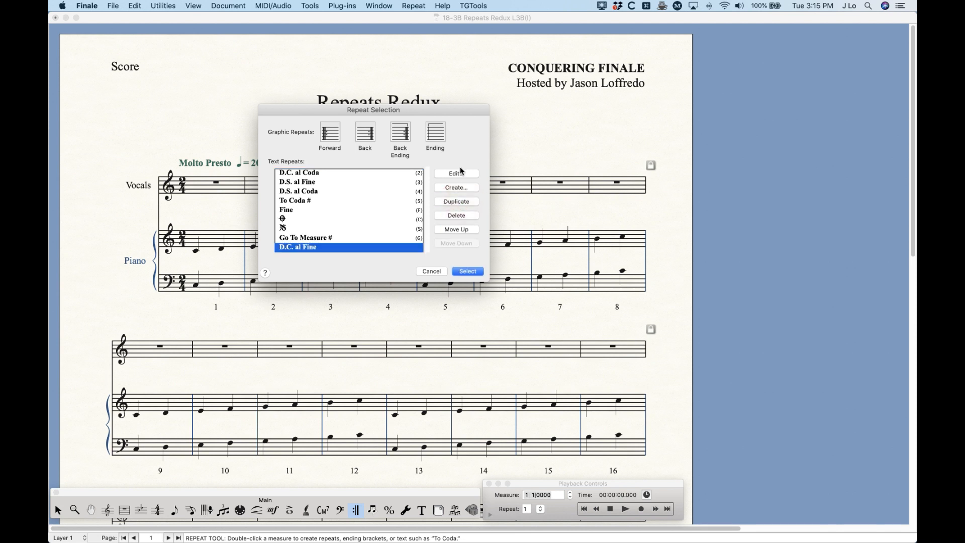
{"action": "left_click", "coordinate": [457, 174]}
{"action": "left_click", "coordinate": [526, 240]}
{"action": "left_click", "coordinate": [452, 215]}
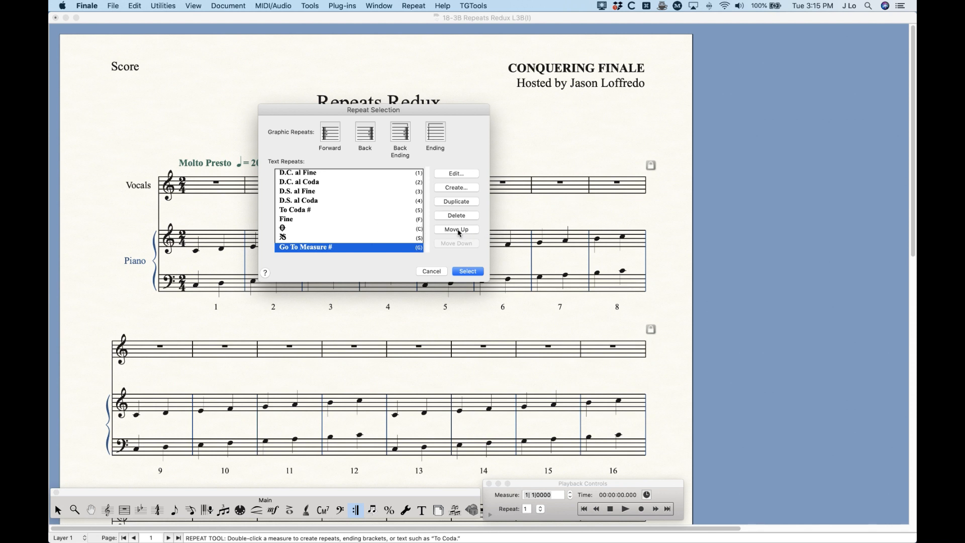
Step: Go through the available text repeats, from D.C. al Fine through the coda sign to Go To Measure #
{"action": "left_click", "coordinate": [305, 192]}
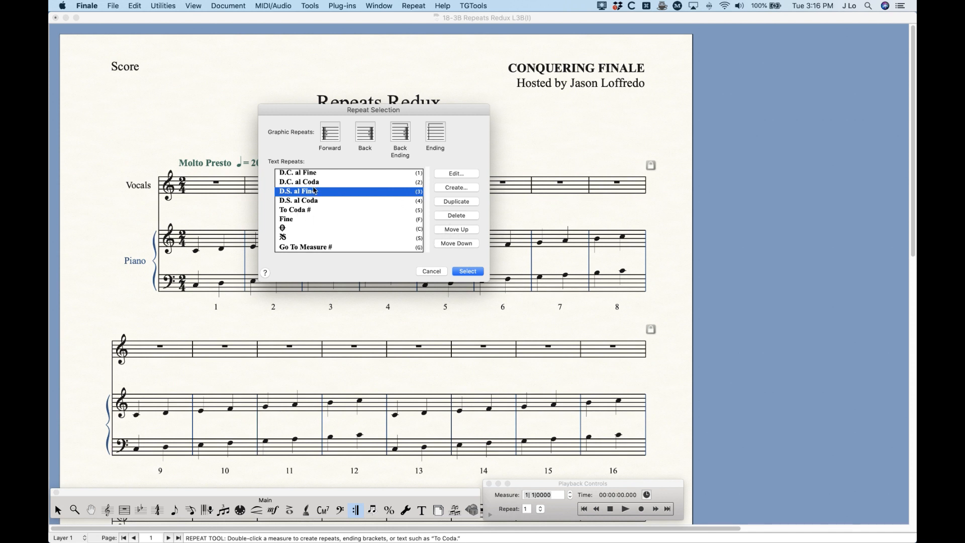
{"action": "left_click", "coordinate": [302, 174]}
{"action": "left_click", "coordinate": [300, 183]}
{"action": "left_click", "coordinate": [303, 192]}
{"action": "left_click", "coordinate": [293, 172]}
{"action": "left_click", "coordinate": [293, 182]}
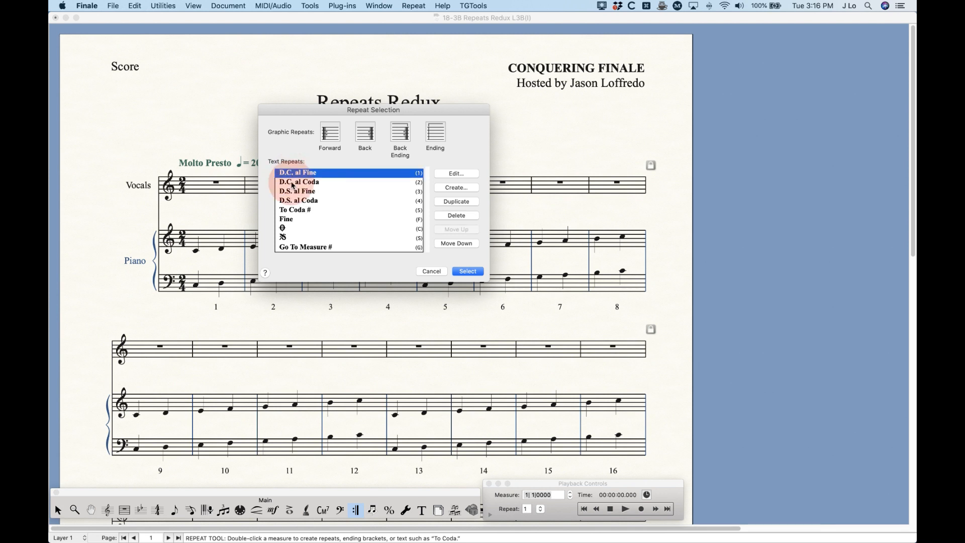
{"action": "left_click", "coordinate": [293, 193]}
{"action": "left_click", "coordinate": [294, 200]}
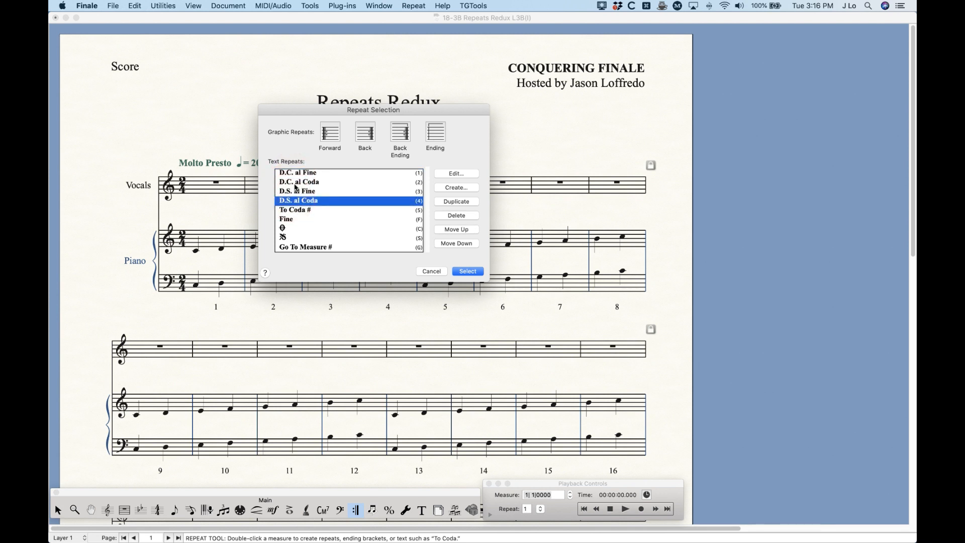
{"action": "left_click", "coordinate": [293, 174]}
{"action": "left_click", "coordinate": [293, 182]}
{"action": "left_click", "coordinate": [293, 191]}
{"action": "left_click", "coordinate": [293, 200]}
{"action": "left_click", "coordinate": [293, 209]}
{"action": "left_click", "coordinate": [293, 220]}
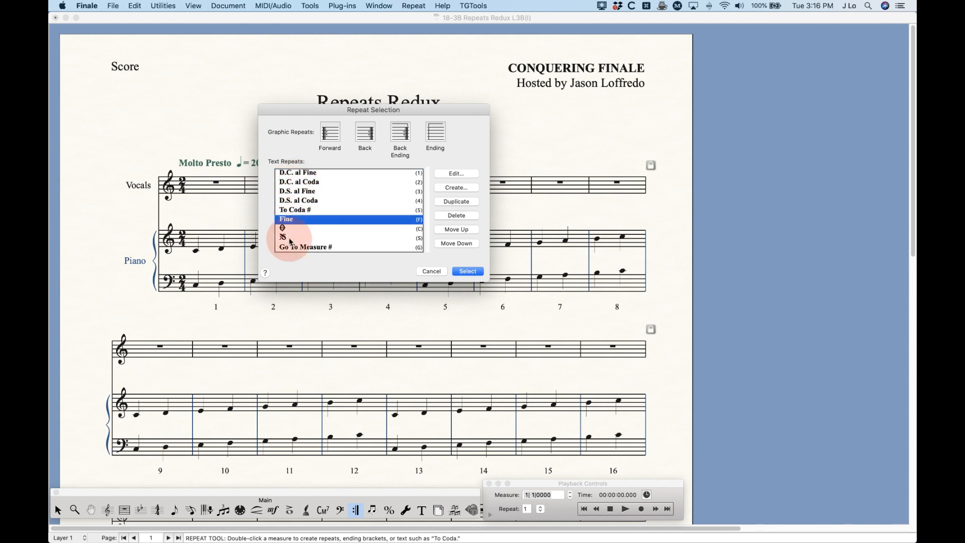
{"action": "left_click", "coordinate": [296, 228]}
{"action": "left_click", "coordinate": [299, 247]}
Step: Move the coda sign one place down in the text repeat list and back up again
{"action": "left_click", "coordinate": [285, 229]}
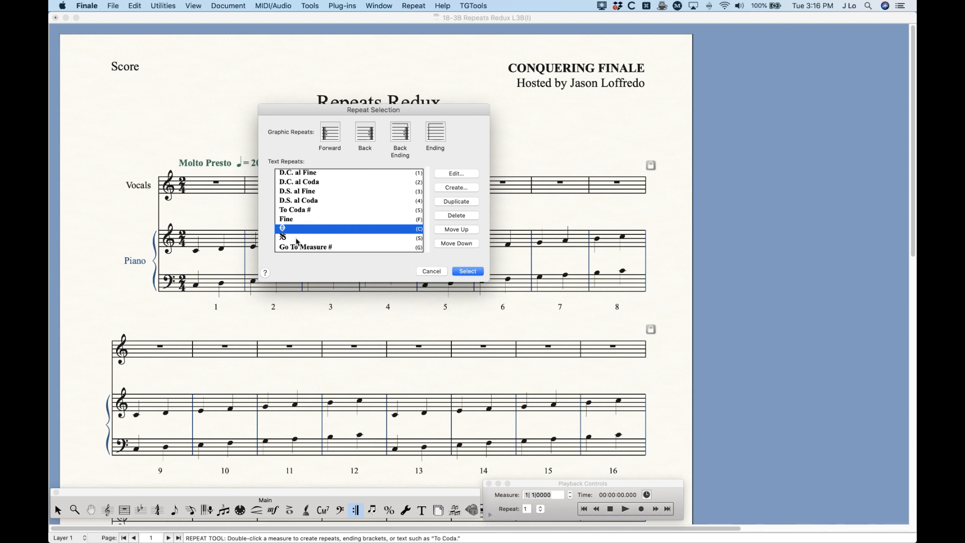
{"action": "left_click", "coordinate": [464, 245]}
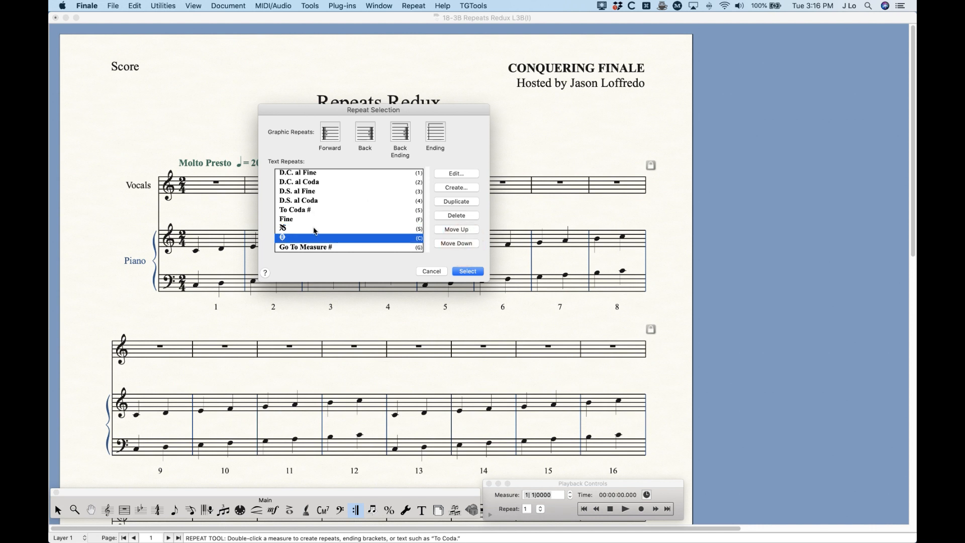
{"action": "left_click", "coordinate": [442, 230]}
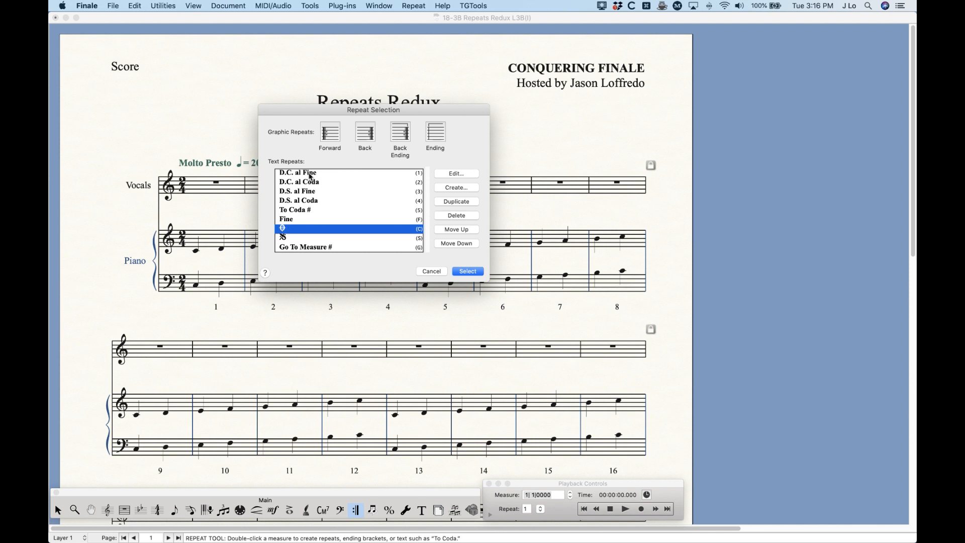
Step: Create a new text repeat with the repeat text Anything
{"action": "left_click", "coordinate": [457, 188]}
{"action": "left_click_drag", "start_coordinate": [452, 117], "coordinate": [433, 126]}
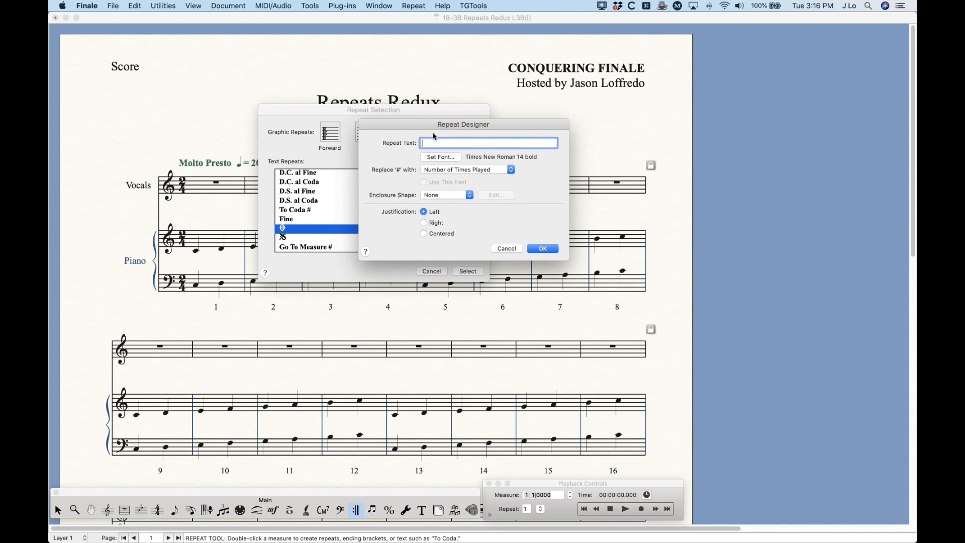
{"action": "type", "text": "Anything"}
{"action": "left_click", "coordinate": [544, 248]}
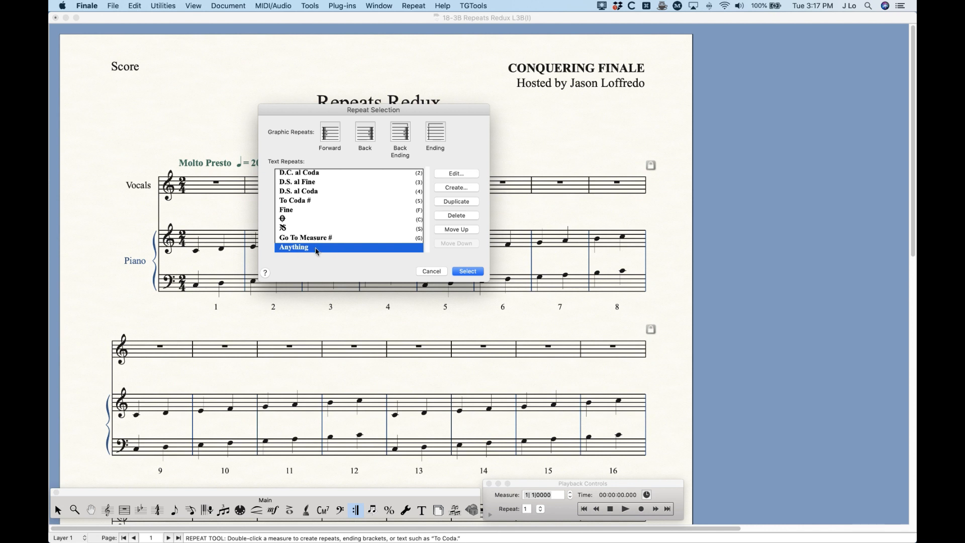
Step: Examine the font settings of the Anything text repeat, then close the repeat dialogs without changes
{"action": "left_click", "coordinate": [446, 173]}
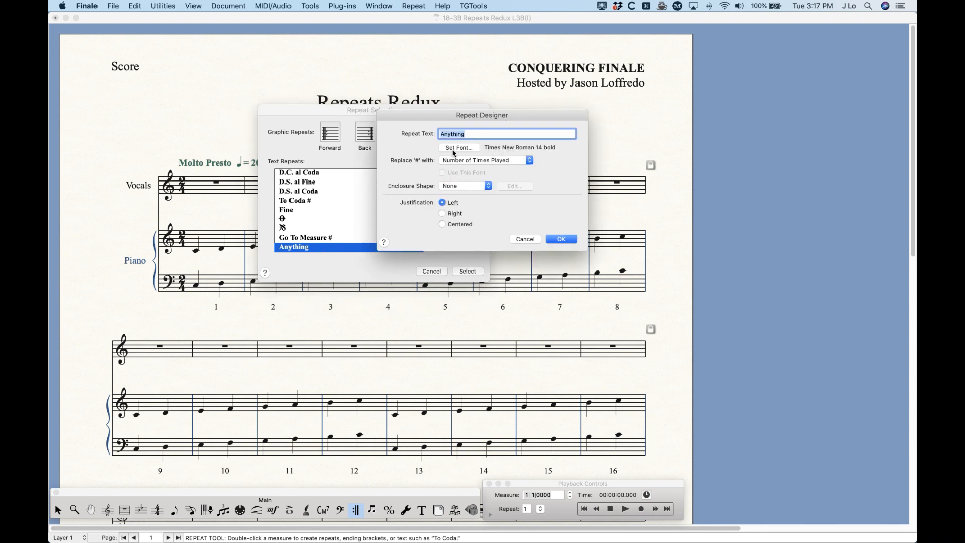
{"action": "left_click", "coordinate": [472, 149]}
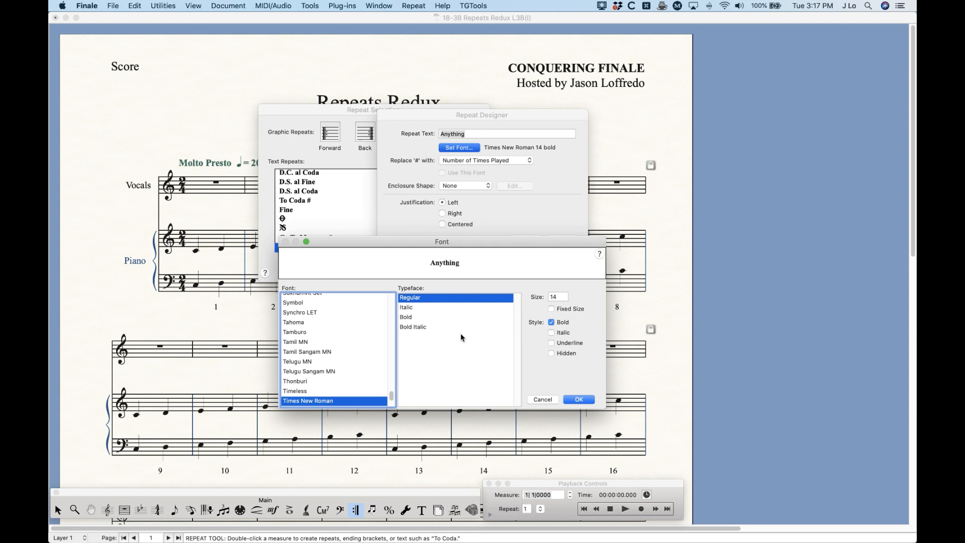
{"action": "left_click", "coordinate": [539, 400]}
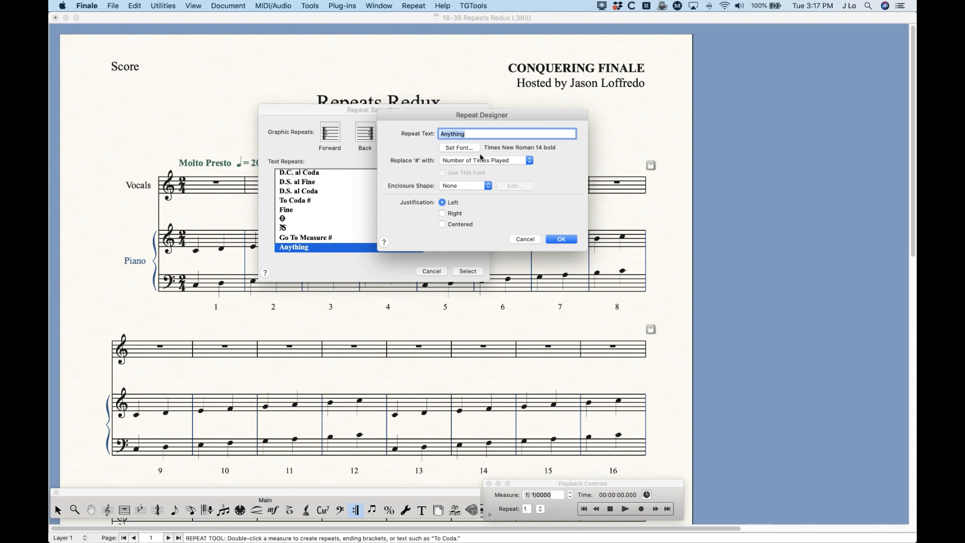
{"action": "left_click", "coordinate": [525, 240]}
{"action": "left_click", "coordinate": [431, 271]}
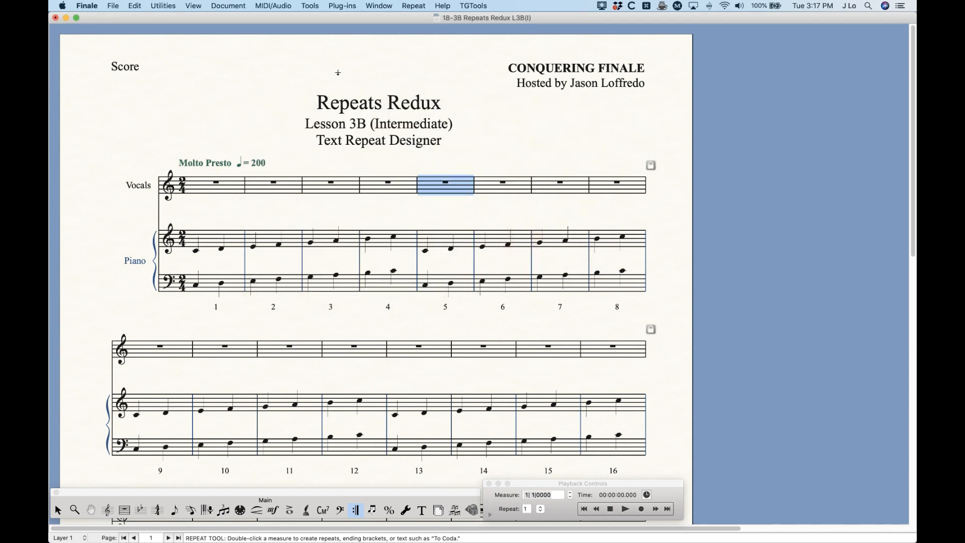
Step: Check the default Text Repeat font in the document's font options and leave the options
{"action": "left_click", "coordinate": [229, 6]}
{"action": "left_click", "coordinate": [259, 220]}
{"action": "left_click", "coordinate": [334, 171]}
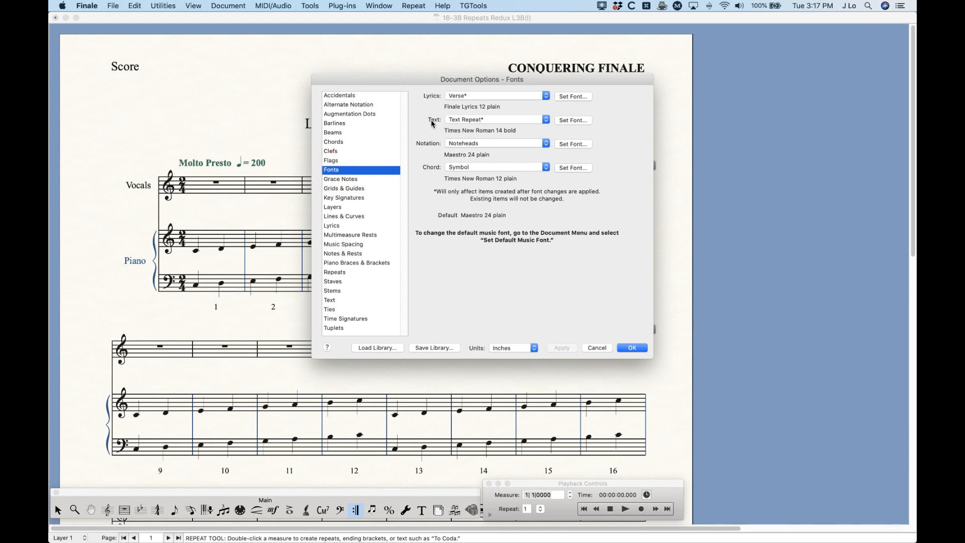
{"action": "left_click", "coordinate": [480, 121]}
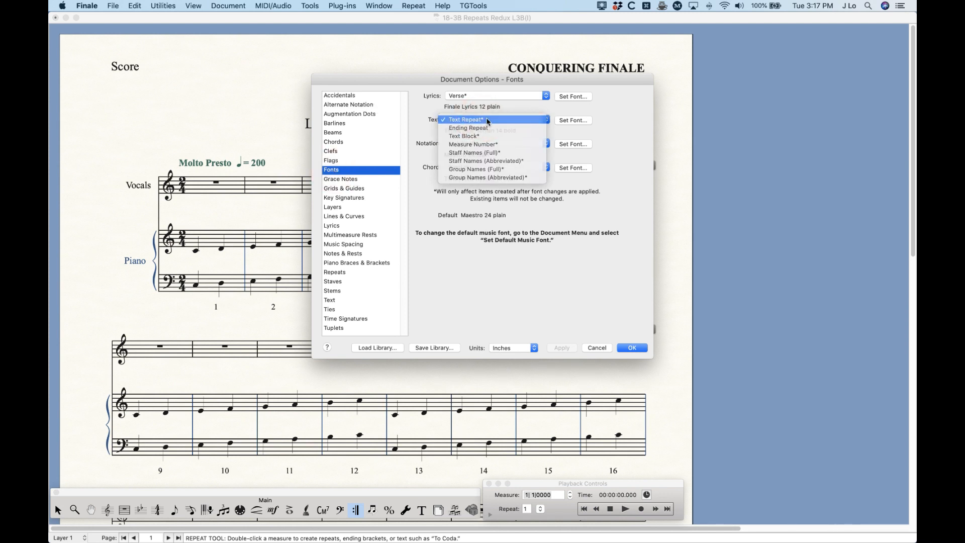
{"action": "left_click", "coordinate": [488, 121]}
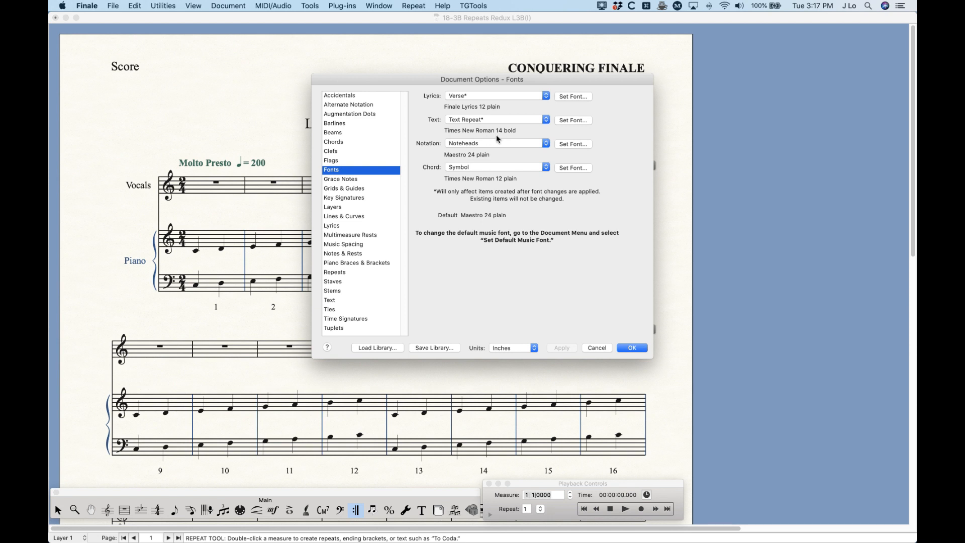
{"action": "left_click", "coordinate": [573, 120]}
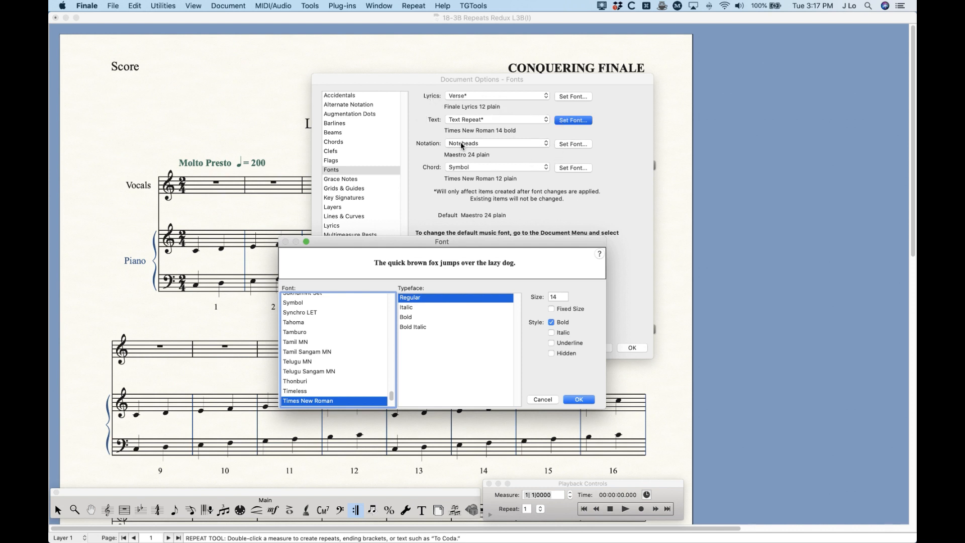
{"action": "left_click", "coordinate": [551, 400]}
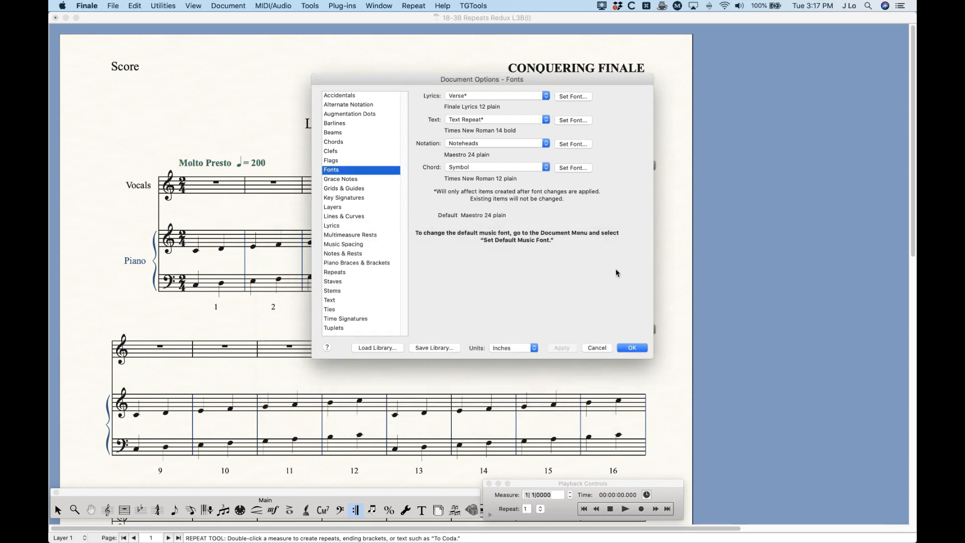
{"action": "left_click", "coordinate": [632, 348]}
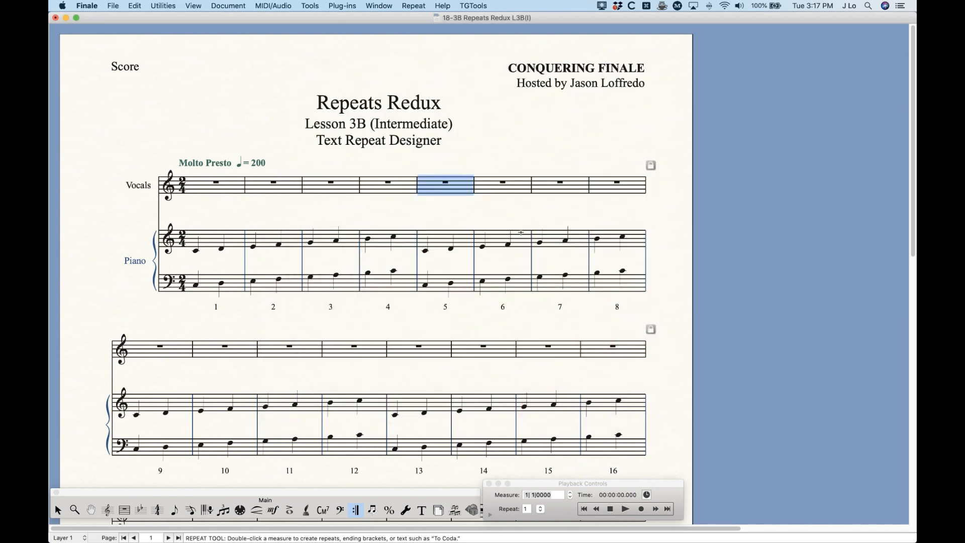
Step: Open the Anything text repeat for editing from measure 6 of the upper Piano staff
{"action": "double_click", "coordinate": [521, 233]}
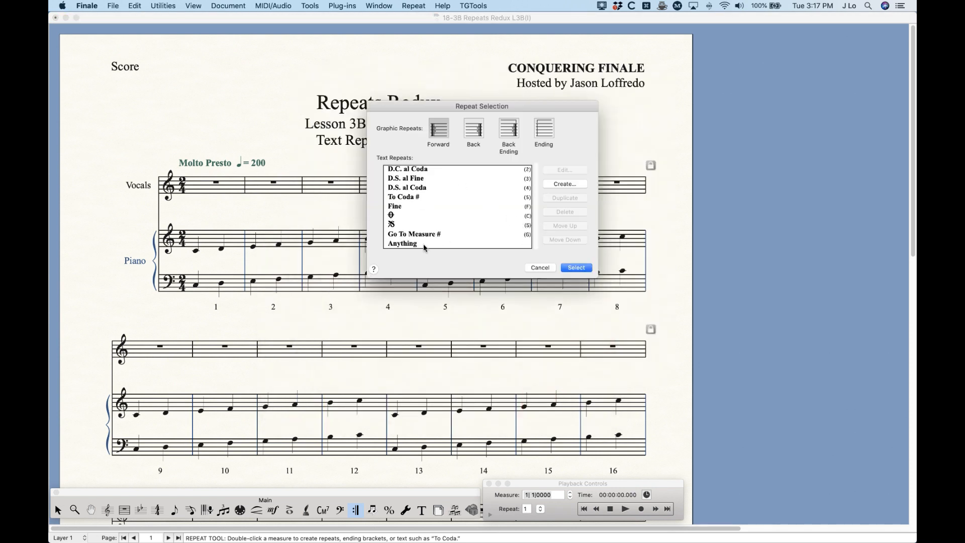
{"action": "left_click", "coordinate": [425, 245]}
{"action": "left_click", "coordinate": [555, 171]}
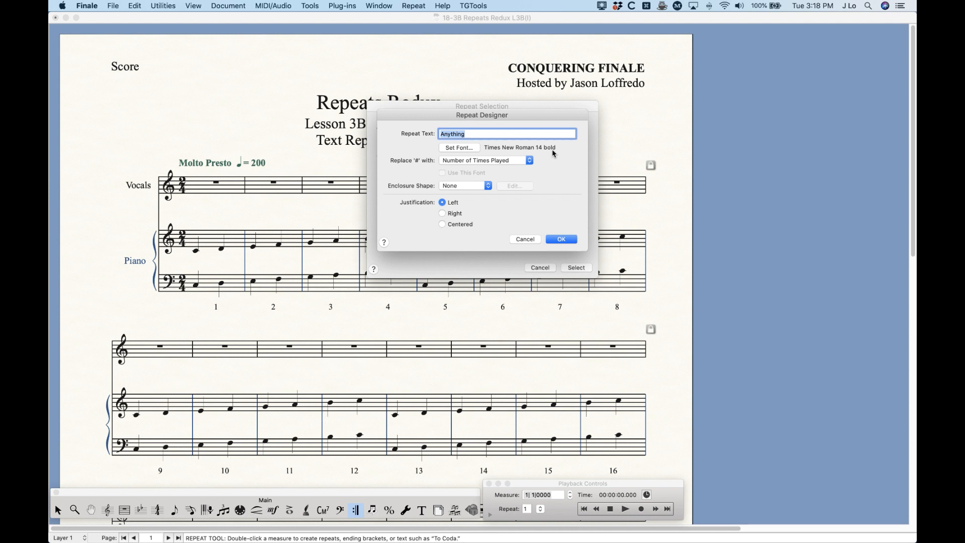
Step: Extend the repeat text to read Anything You Want and select the word Want
{"action": "left_click", "coordinate": [476, 135]}
{"action": "double_click", "coordinate": [474, 134]}
{"action": "left_click", "coordinate": [480, 134]}
{"action": "type", "text": "You Want"}
{"action": "left_click_drag", "start_coordinate": [500, 134], "coordinate": [479, 136]}
{"action": "left_click", "coordinate": [432, 6]}
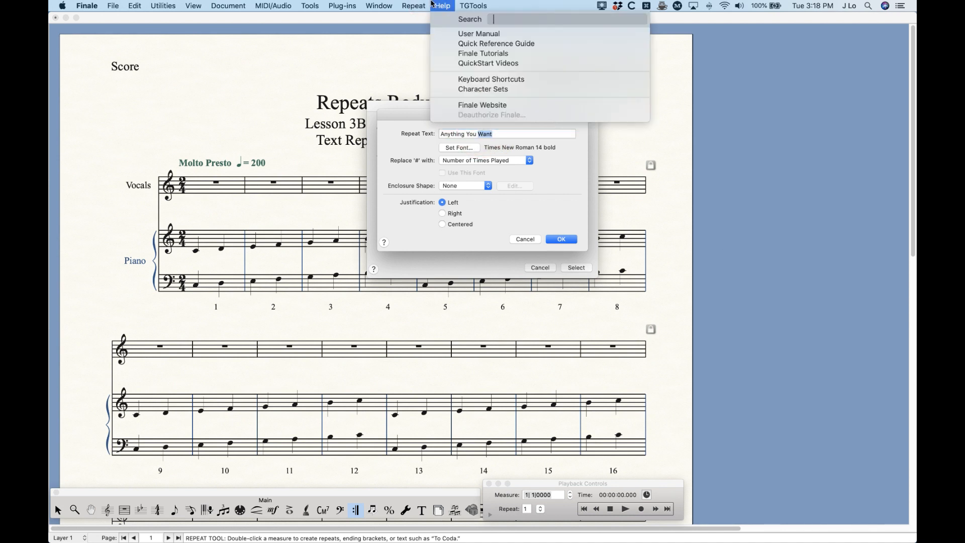
{"action": "left_click", "coordinate": [428, 6]}
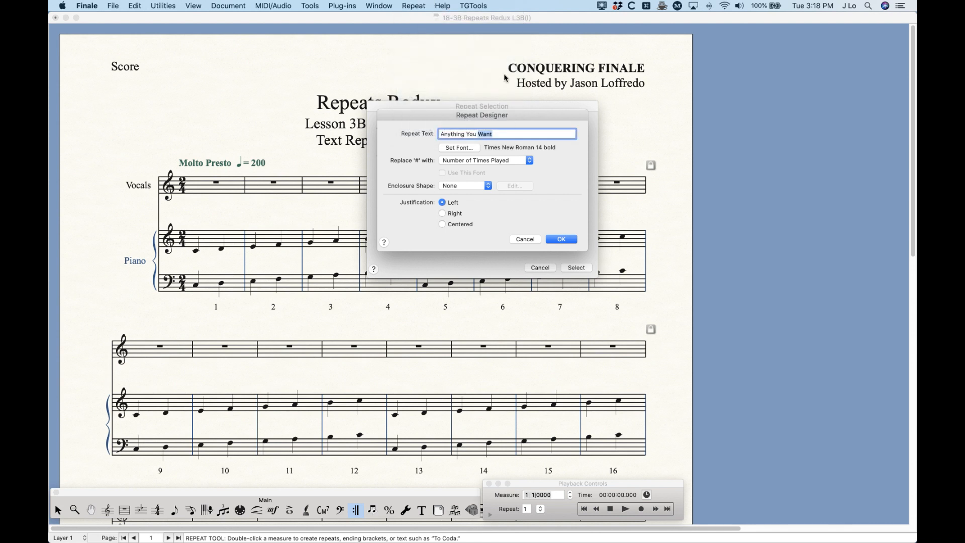
Step: Remove the words You Want from the repeat text and discard the edit
{"action": "left_click", "coordinate": [503, 134]}
{"action": "key", "text": "BackSpace"}
{"action": "key", "text": "BackSpace"}
{"action": "key", "text": "BackSpace"}
{"action": "key", "text": "BackSpace"}
{"action": "key", "text": "BackSpace"}
{"action": "key", "text": "BackSpace"}
{"action": "key", "text": "BackSpace"}
{"action": "key", "text": "BackSpace"}
{"action": "key", "text": "BackSpace"}
{"action": "left_click", "coordinate": [526, 239]}
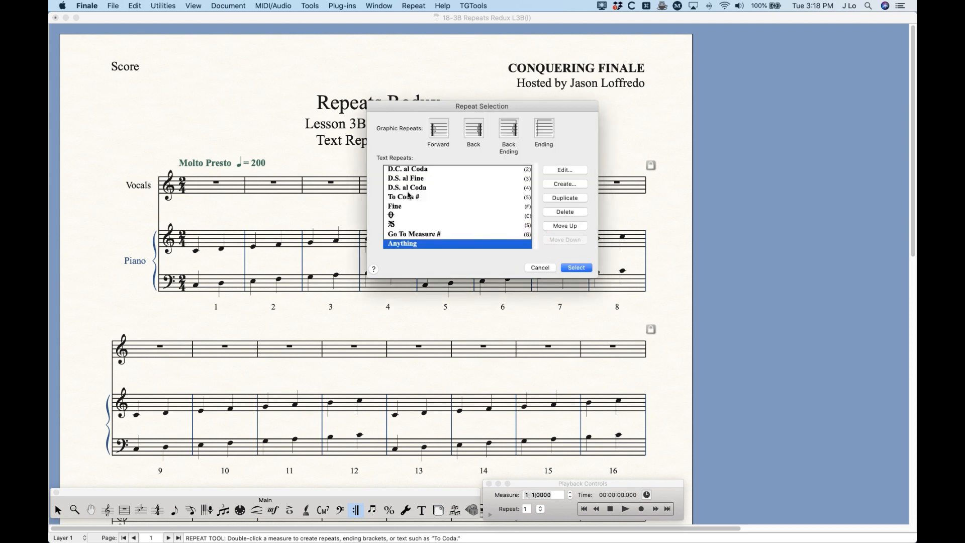
Step: Look through the text repeat list at the coda sign, segno and D.C. al Coda entries
{"action": "left_click", "coordinate": [391, 217]}
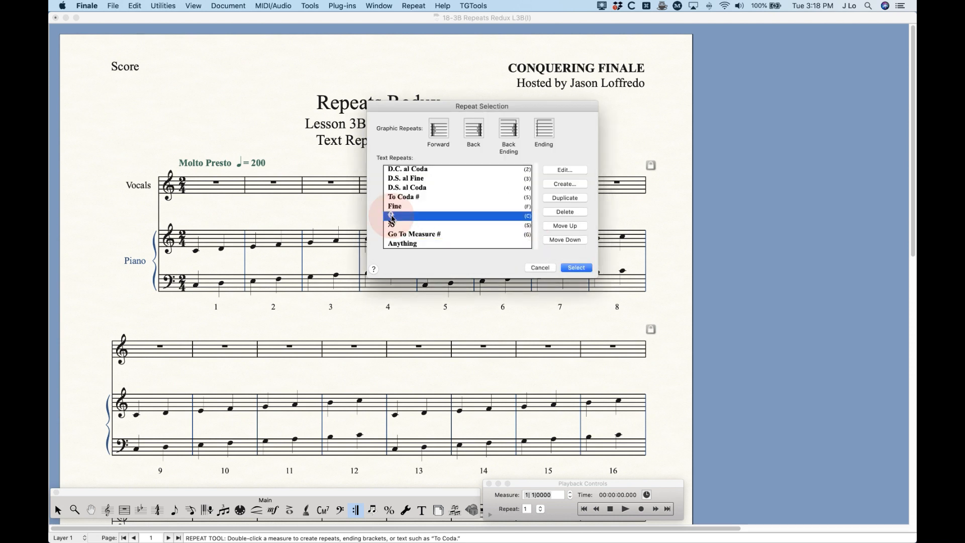
{"action": "left_click", "coordinate": [395, 226]}
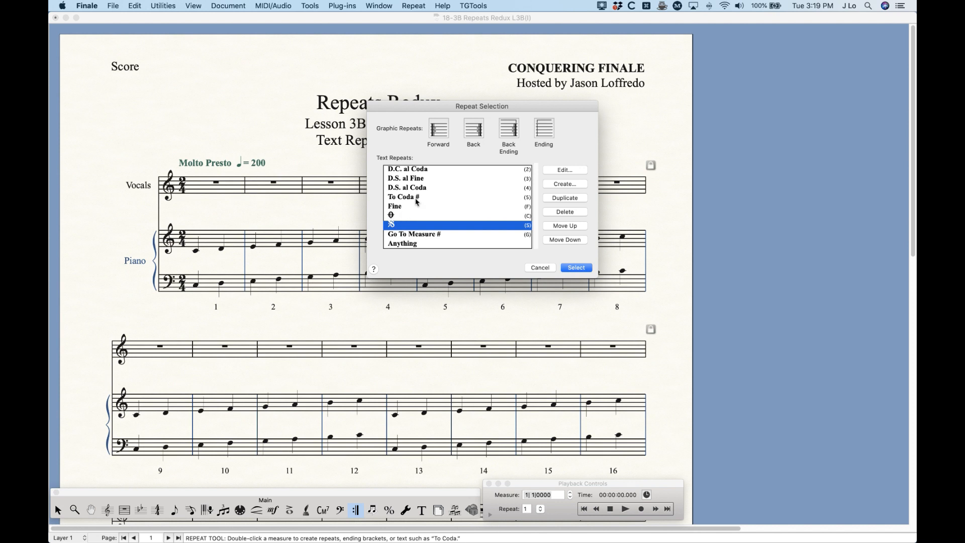
{"action": "left_click", "coordinate": [394, 170]}
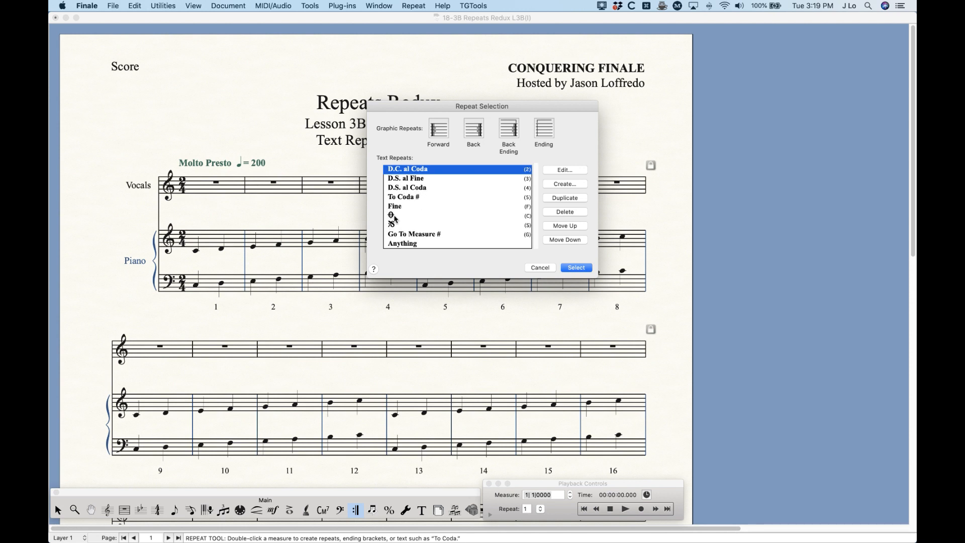
{"action": "scroll", "coordinate": [395, 218], "scroll_direction": "up", "scroll_amount": 1}
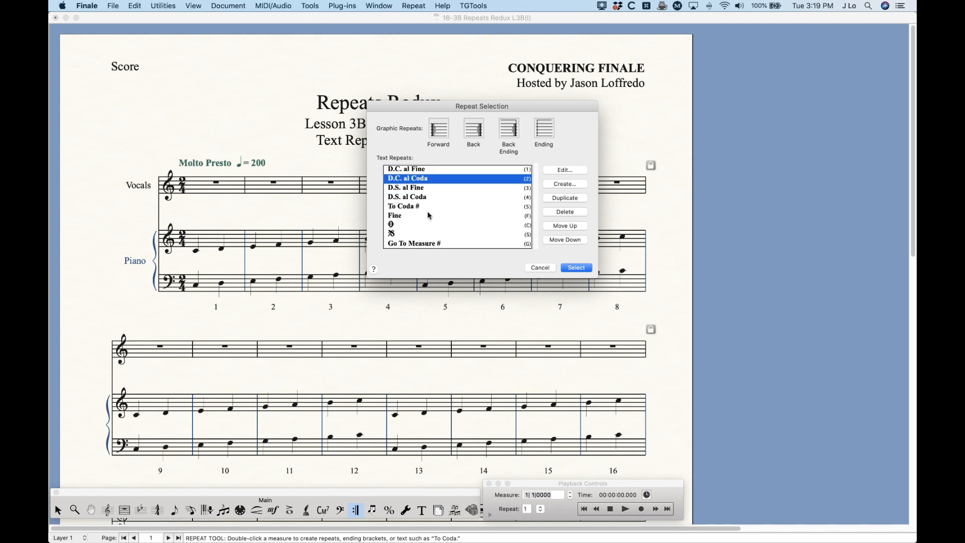
Step: Open the To Coda # text repeat for editing and review the choices for replacing the # sign
{"action": "left_click", "coordinate": [407, 207]}
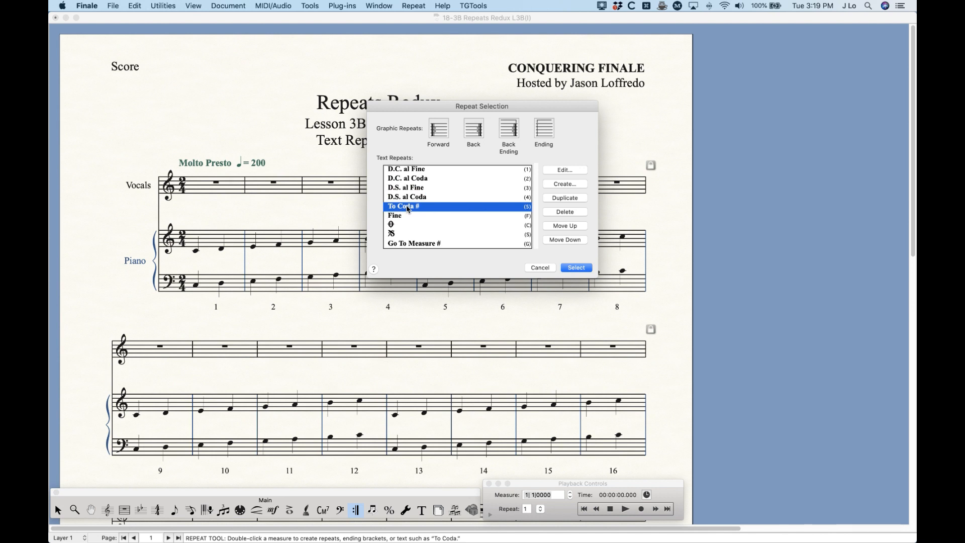
{"action": "left_click", "coordinate": [572, 173]}
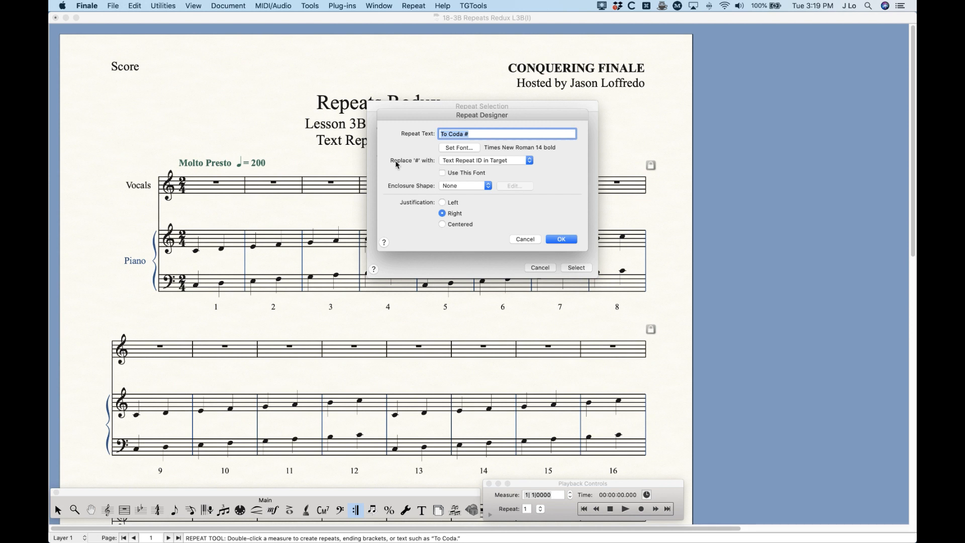
{"action": "left_click", "coordinate": [473, 134]}
{"action": "left_click", "coordinate": [454, 161]}
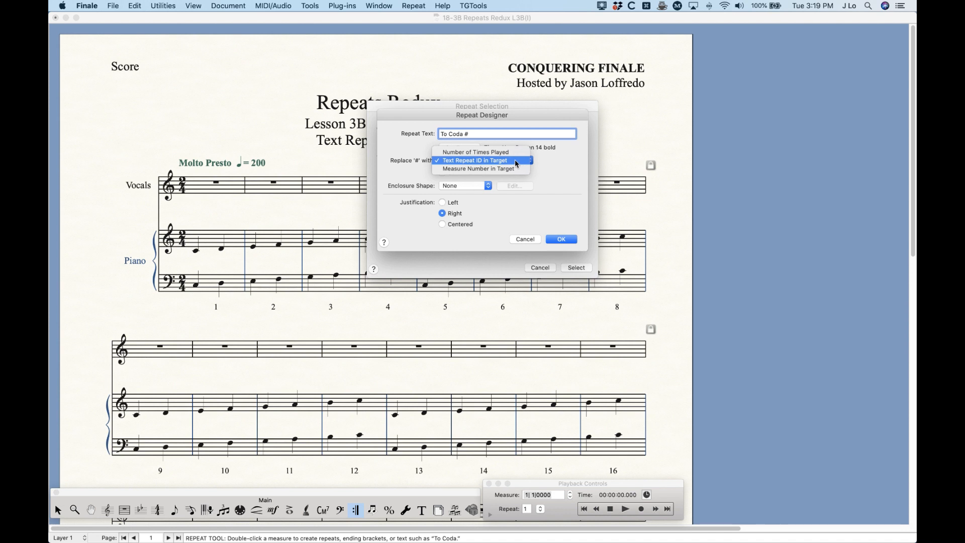
{"action": "left_click", "coordinate": [570, 163]}
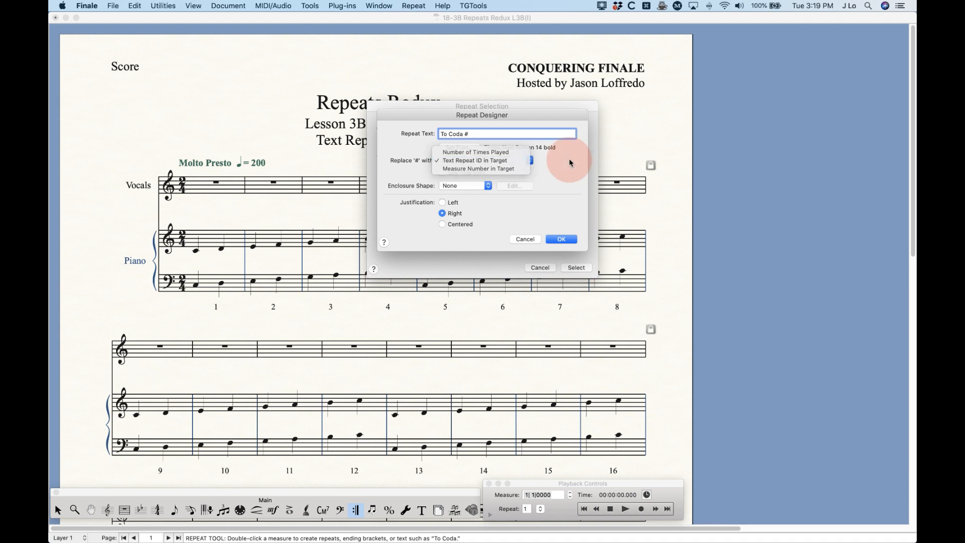
{"action": "left_click", "coordinate": [564, 239]}
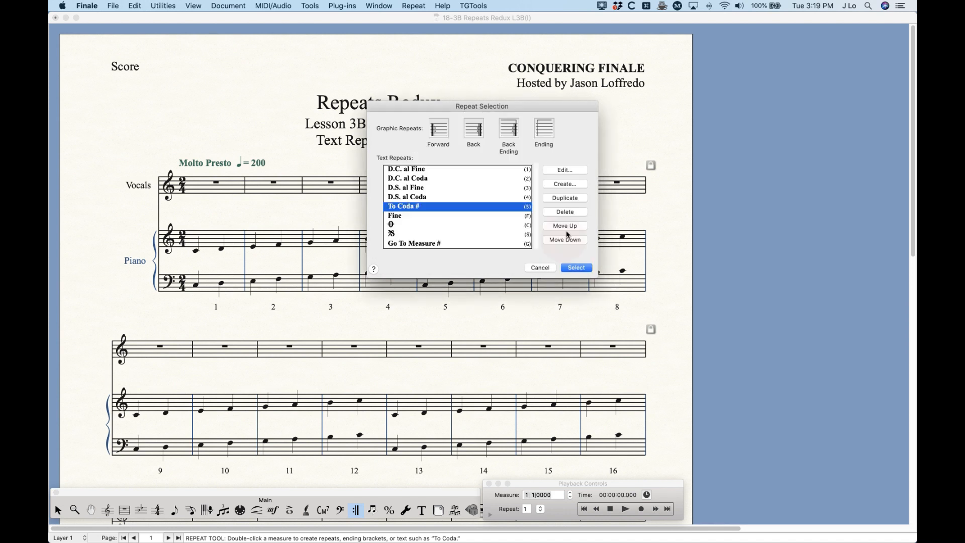
{"action": "left_click", "coordinate": [577, 267]}
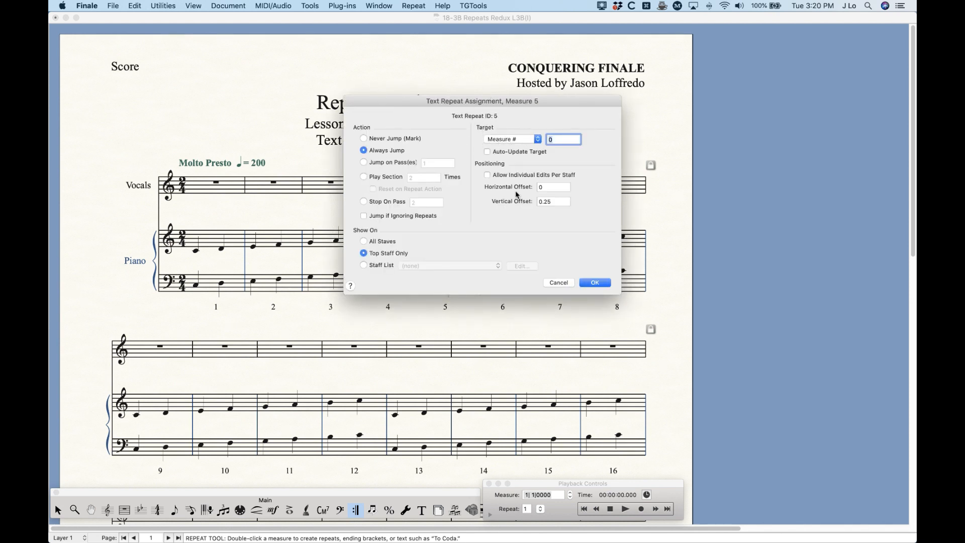
{"action": "left_click", "coordinate": [513, 139]}
{"action": "left_click", "coordinate": [508, 148]}
{"action": "left_click", "coordinate": [364, 177]}
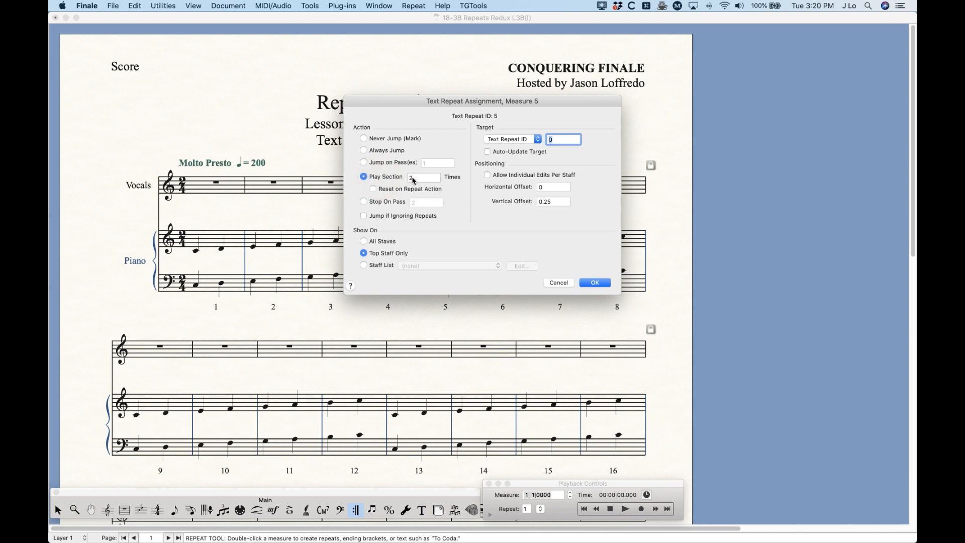
{"action": "left_click", "coordinate": [558, 283]}
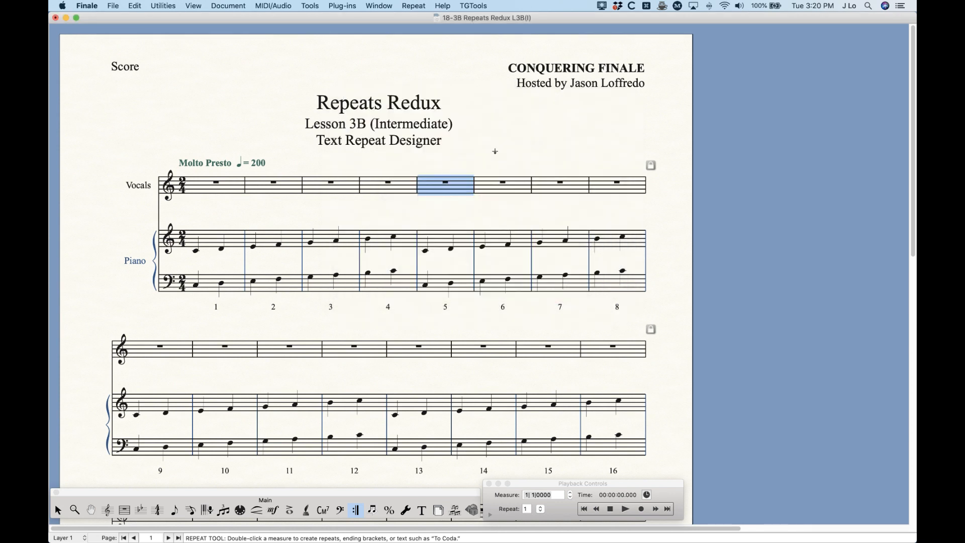
Step: Assign the To Coda # text repeat to measure 5 of the Vocals staff, jumping on pass 2 to text repeat ID 7
{"action": "double_click", "coordinate": [435, 185]}
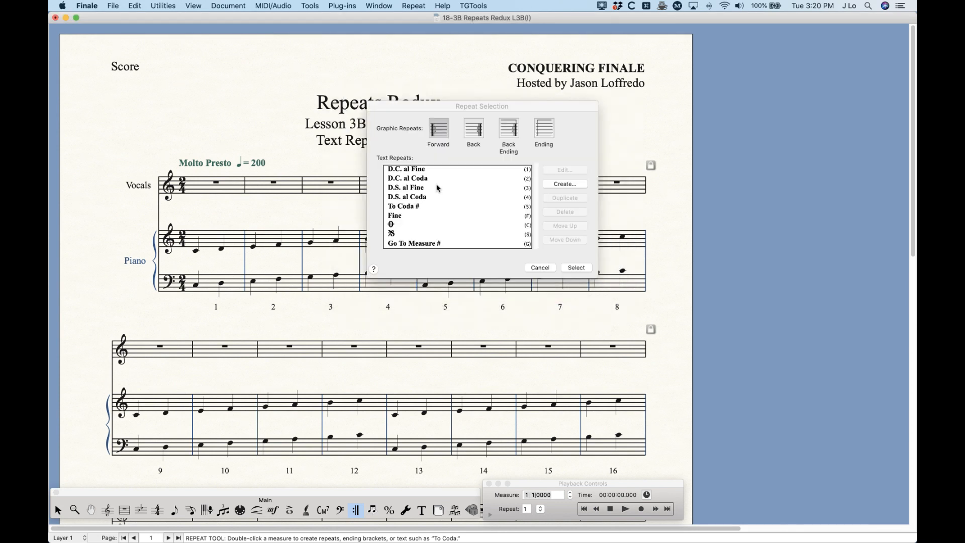
{"action": "left_click", "coordinate": [405, 207]}
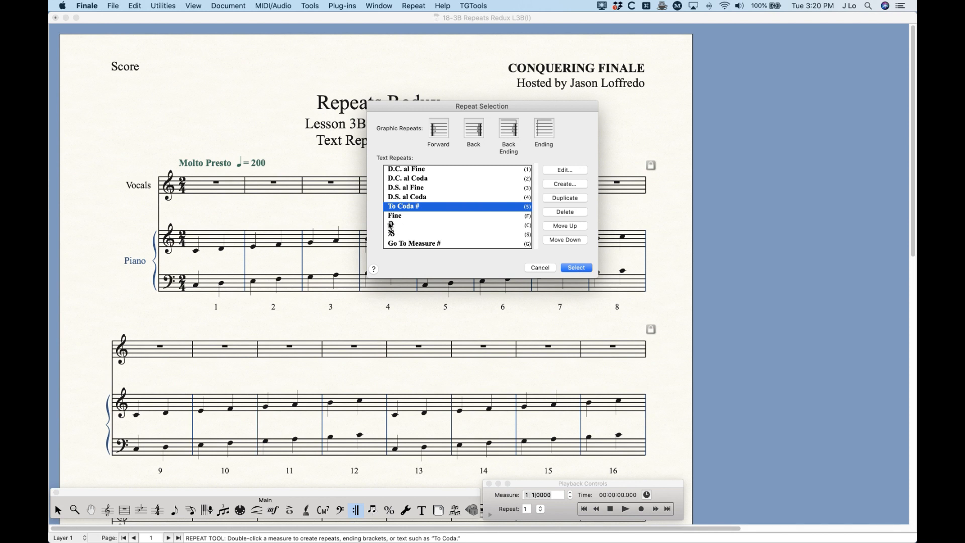
{"action": "left_click", "coordinate": [577, 268]}
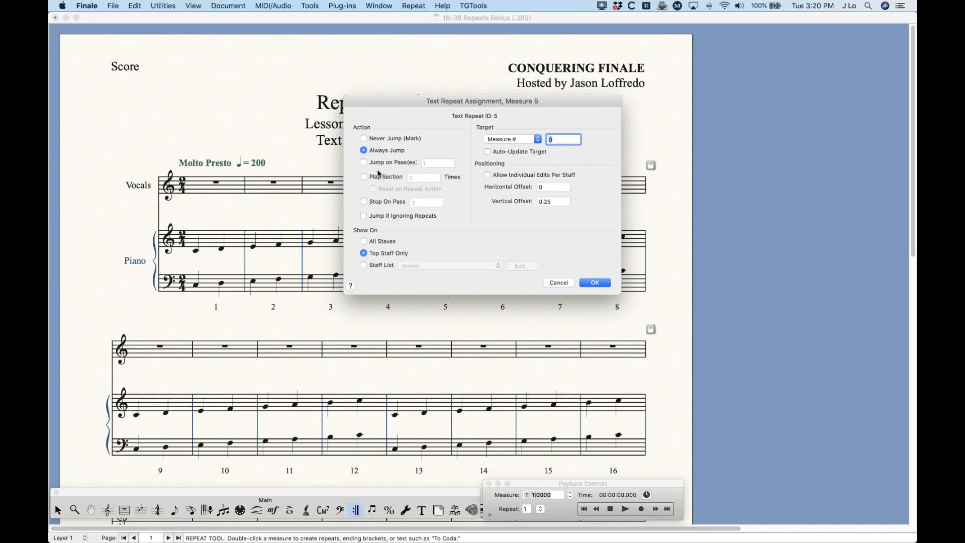
{"action": "left_click", "coordinate": [380, 162]}
{"action": "double_click", "coordinate": [437, 162]}
{"action": "type", "text": "2"}
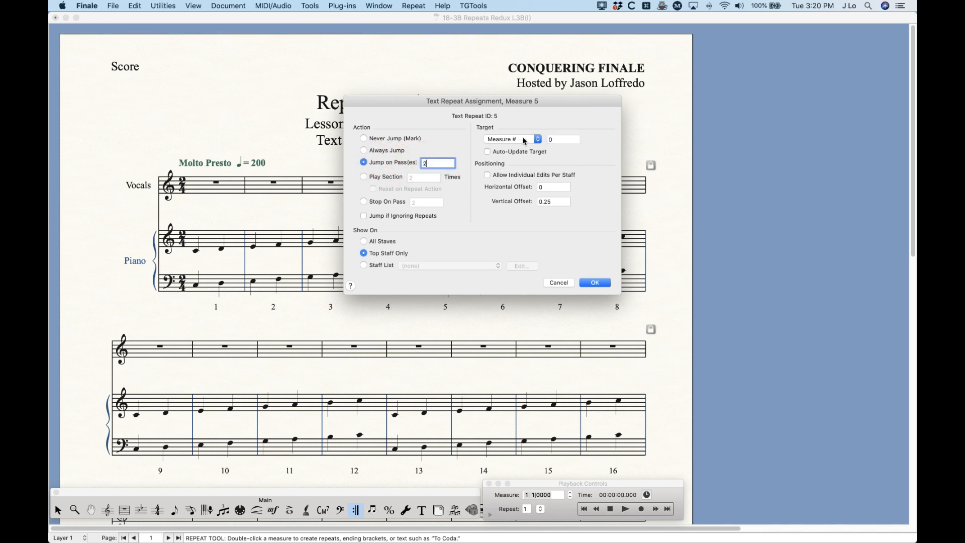
{"action": "left_click", "coordinate": [524, 139]}
{"action": "left_click", "coordinate": [516, 131]}
{"action": "type", "text": "7"}
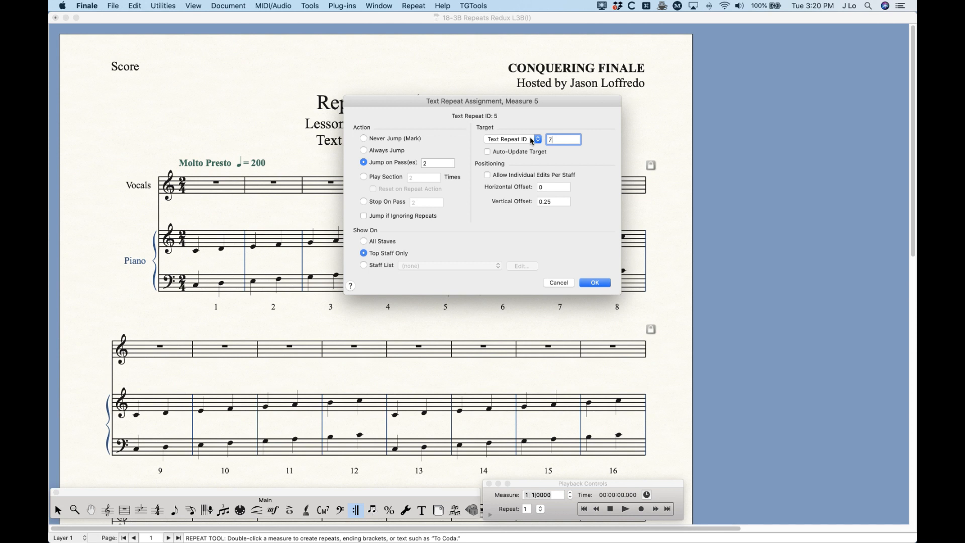
{"action": "left_click", "coordinate": [602, 282]}
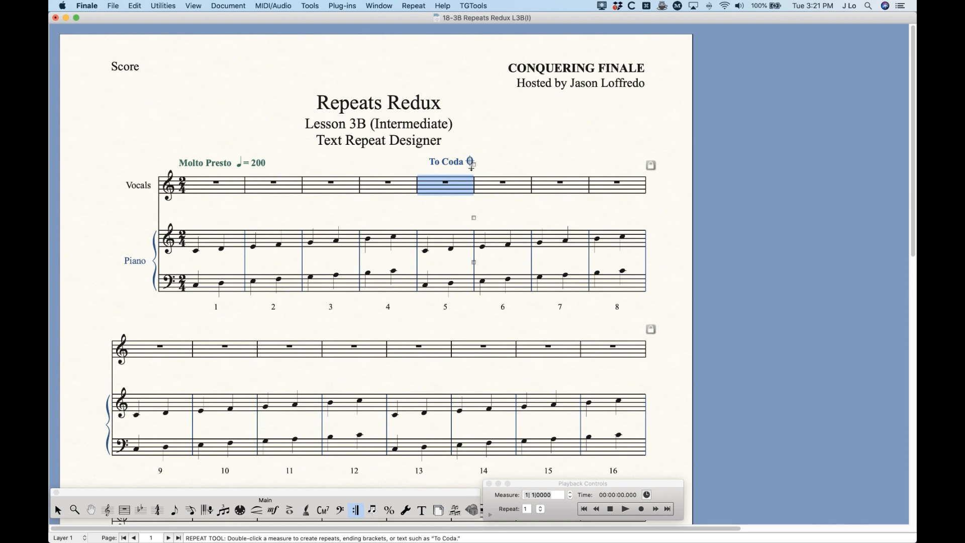
Step: Open the To Coda # text repeat for editing, review its text and Use This Font option, and leave the designer
{"action": "double_click", "coordinate": [472, 166]}
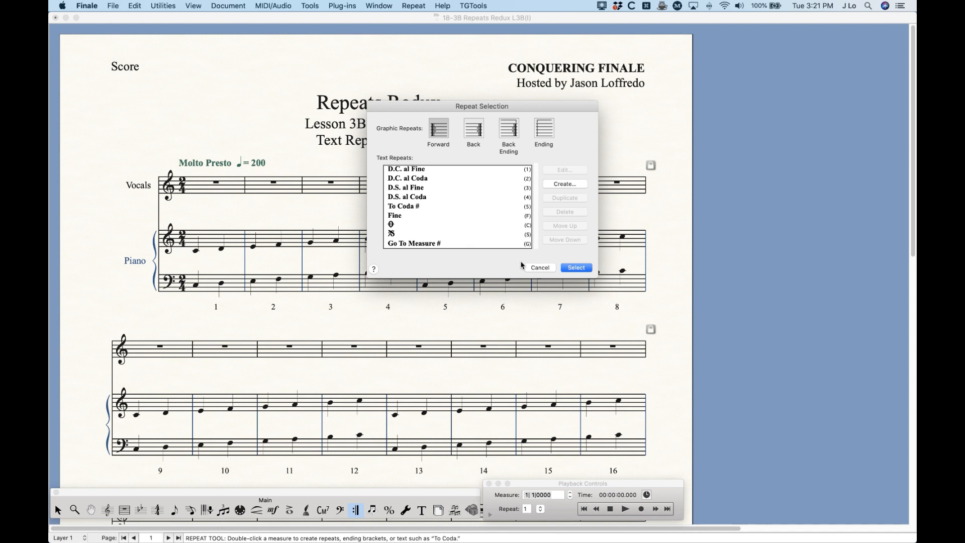
{"action": "left_click", "coordinate": [408, 206]}
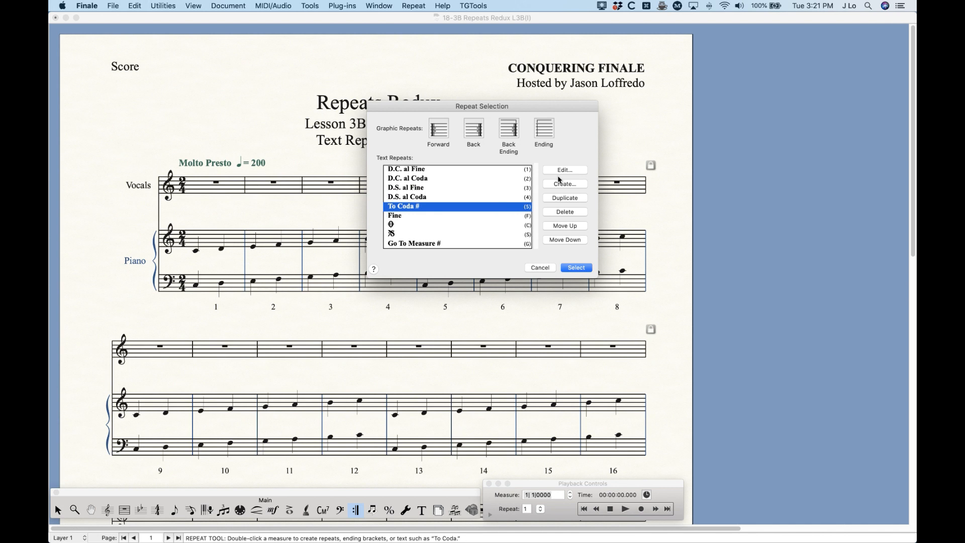
{"action": "left_click", "coordinate": [559, 170]}
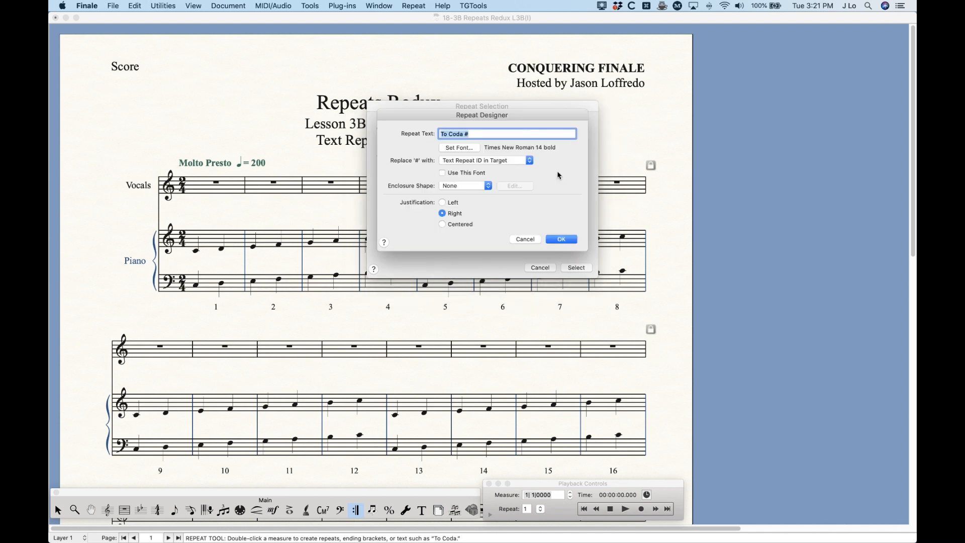
{"action": "left_click", "coordinate": [473, 134]}
{"action": "left_click", "coordinate": [480, 174]}
{"action": "left_click", "coordinate": [561, 239]}
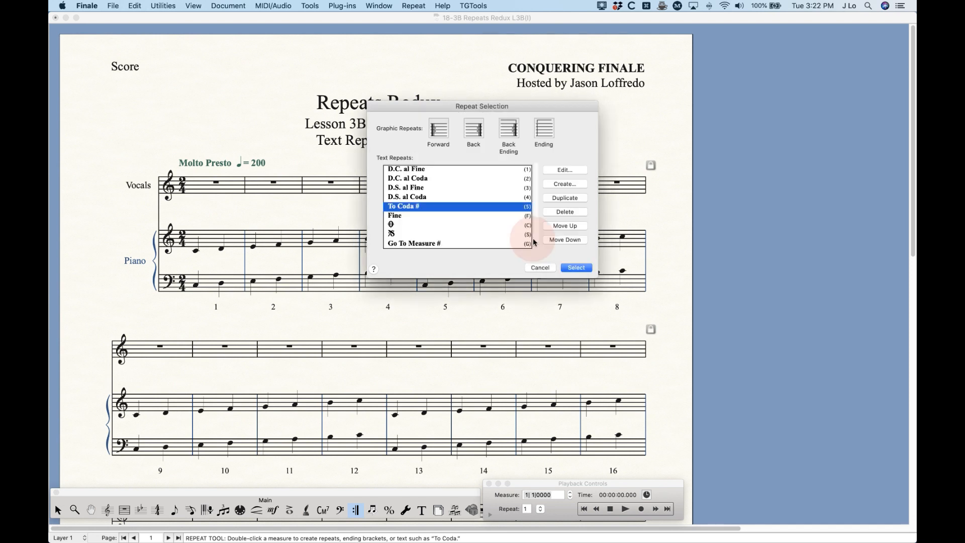
Step: Check the repeat text and font of the coda sign and segno text repeats, discarding both edits
{"action": "left_click", "coordinate": [395, 225]}
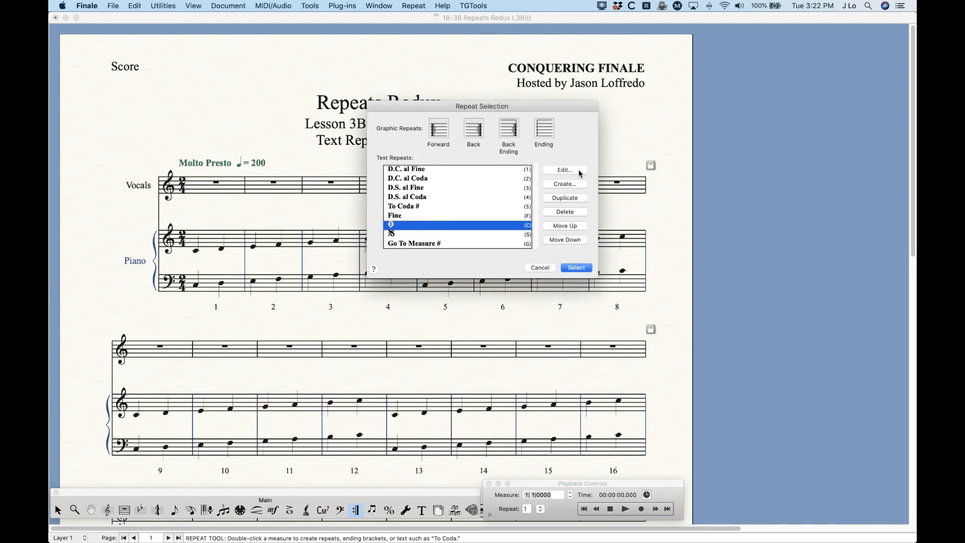
{"action": "left_click", "coordinate": [550, 171]}
{"action": "left_click", "coordinate": [454, 134]}
{"action": "double_click", "coordinate": [454, 136]}
{"action": "left_click", "coordinate": [525, 240]}
{"action": "left_click", "coordinate": [392, 229]}
{"action": "left_click", "coordinate": [387, 234]}
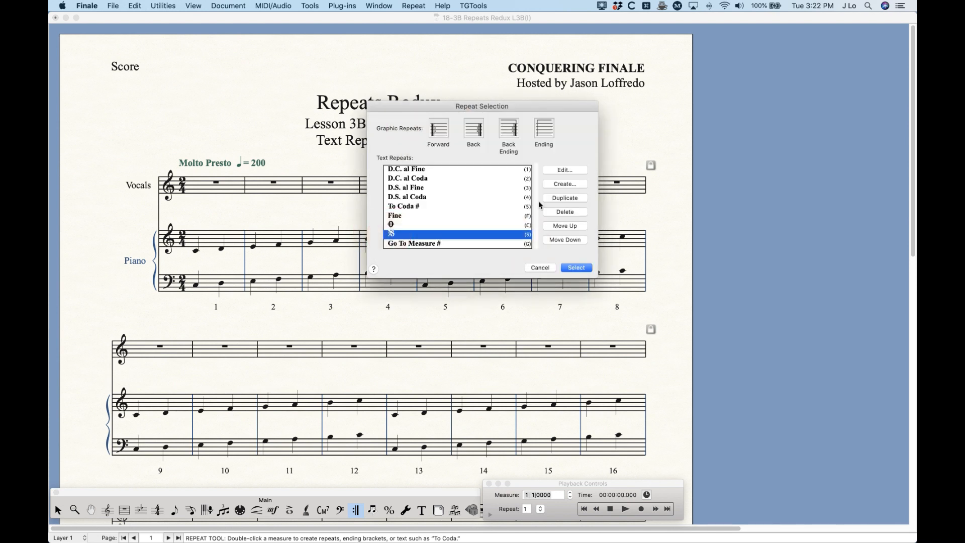
{"action": "left_click", "coordinate": [565, 170]}
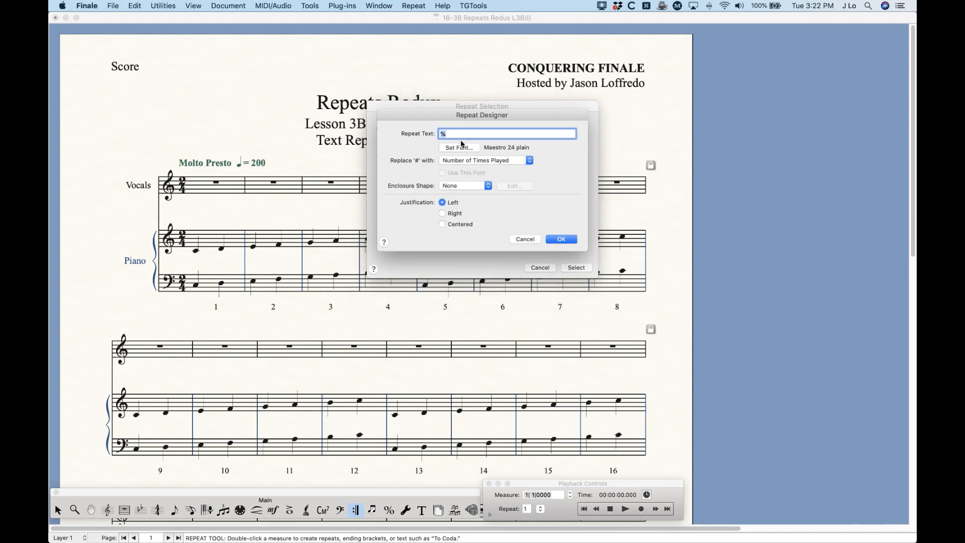
{"action": "left_click", "coordinate": [525, 239]}
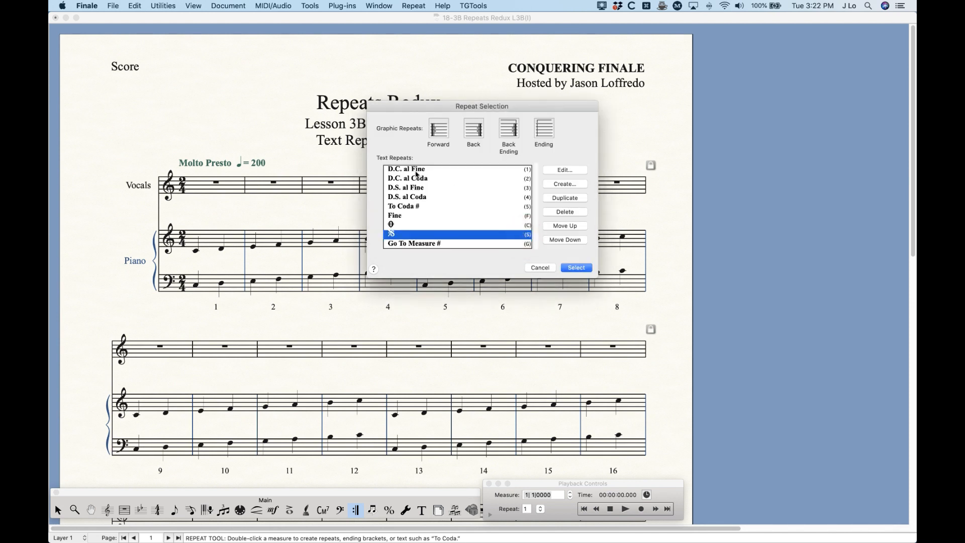
Step: Recheck the To Coda # design's choices for replacing the # sign and cancel the edit
{"action": "left_click", "coordinate": [416, 206]}
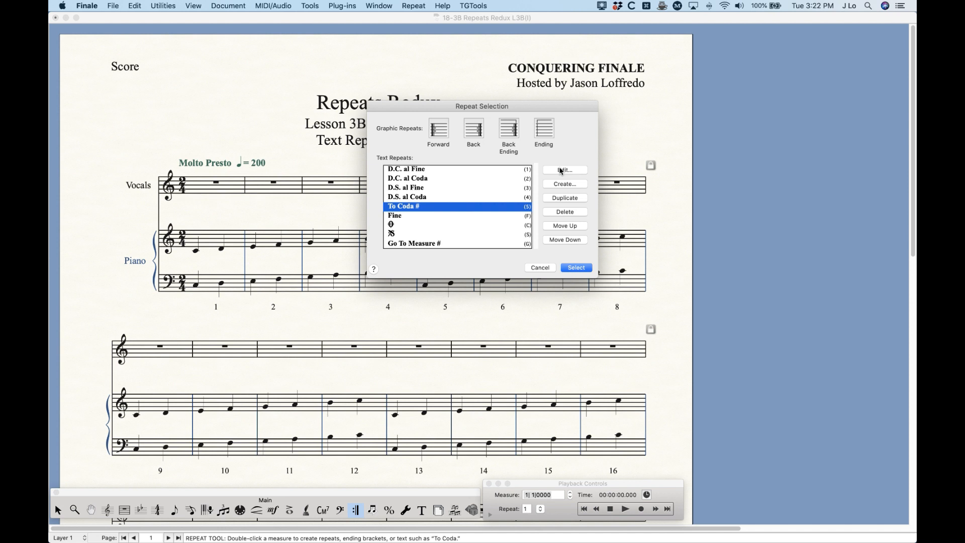
{"action": "left_click", "coordinate": [561, 171]}
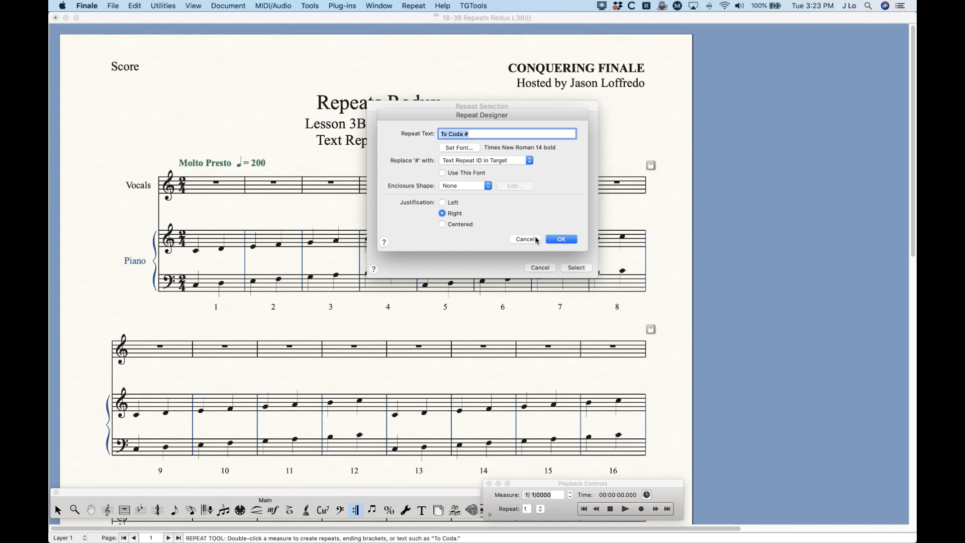
{"action": "left_click", "coordinate": [457, 161]}
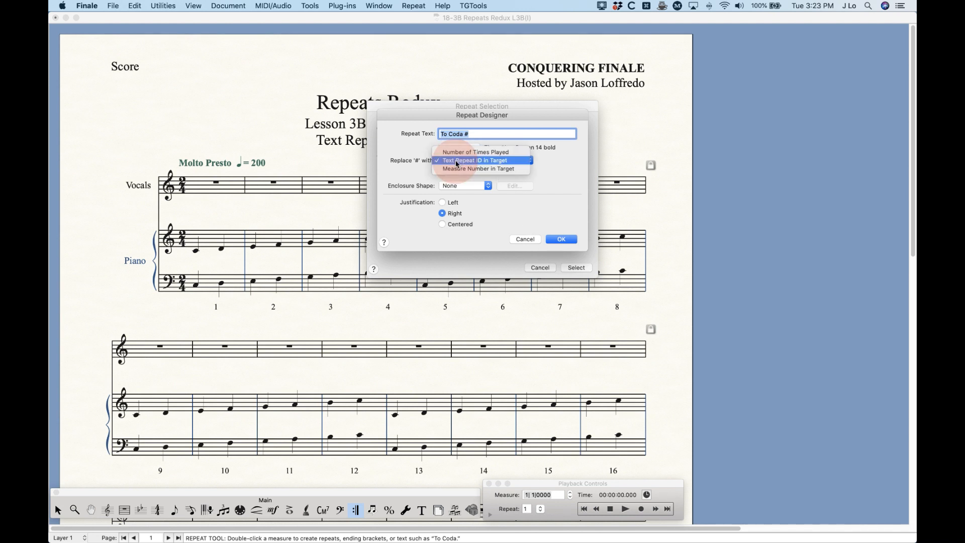
{"action": "left_click", "coordinate": [402, 160]}
{"action": "left_click", "coordinate": [532, 240]}
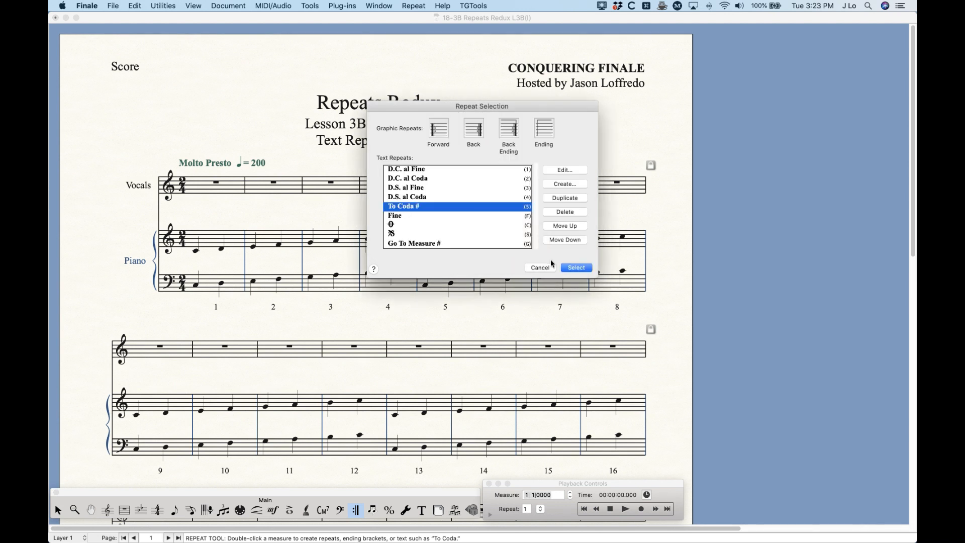
Step: Close the repeat selection and delete the To Coda text repeat from measure 5
{"action": "key", "text": "Return"}
{"action": "left_click", "coordinate": [473, 162]}
{"action": "key", "text": "Delete"}
Step: Create a simple repeat around measures 5 and 6, selected on the Vocals staff
{"action": "left_click", "coordinate": [435, 179]}
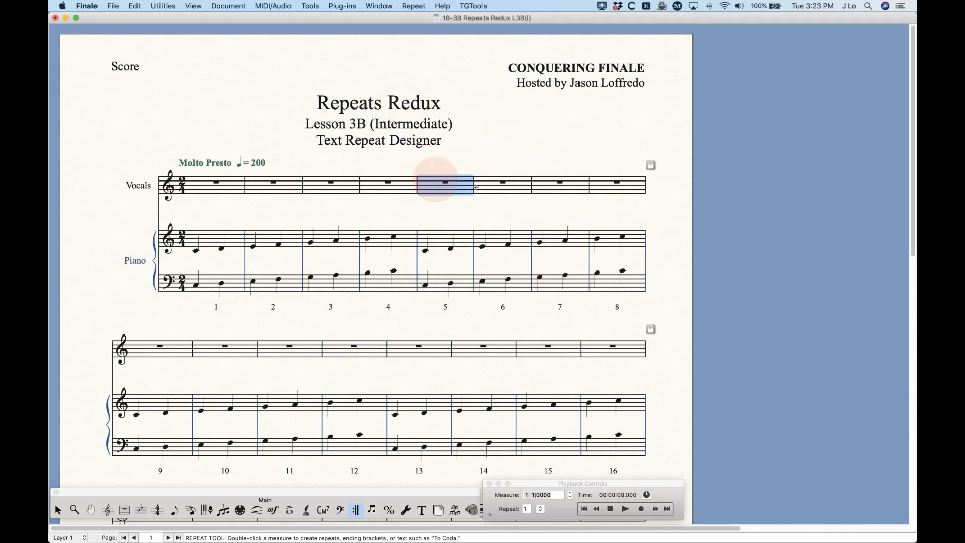
{"action": "left_click_drag", "start_coordinate": [476, 187], "coordinate": [497, 184]}
{"action": "right_click", "coordinate": [497, 184]}
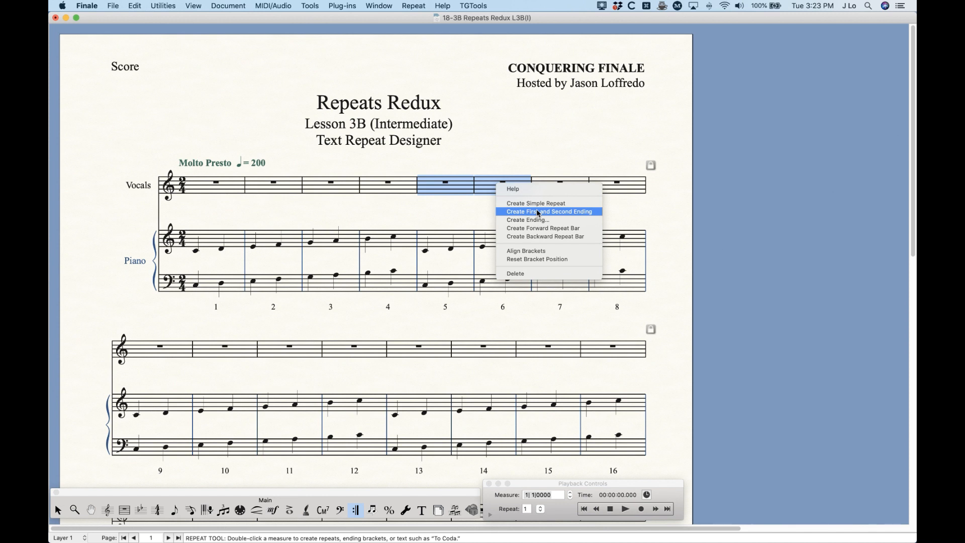
{"action": "left_click", "coordinate": [536, 203]}
{"action": "left_click", "coordinate": [511, 166]}
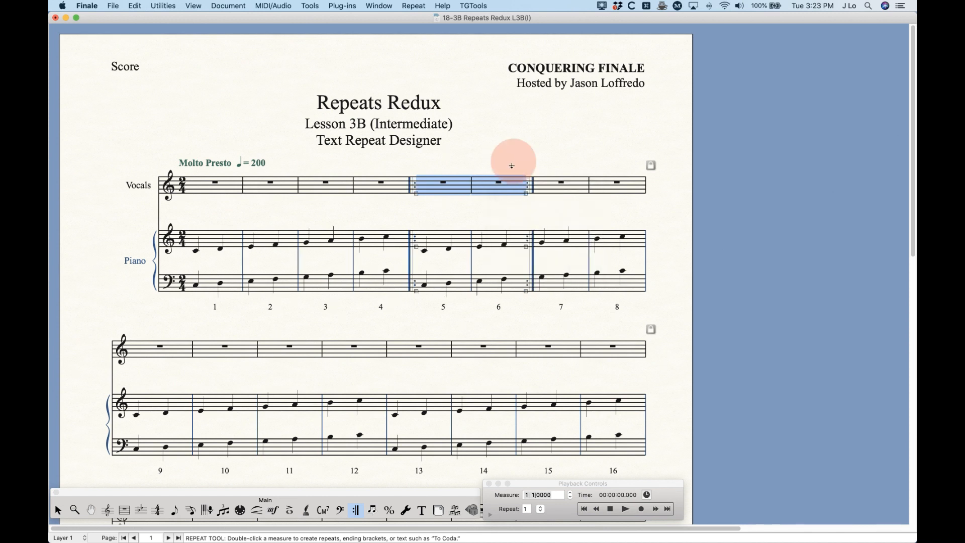
Step: Create a text repeat for measure 6 reading "Play # Times", with # replaced by the Number of Times Played
{"action": "double_click", "coordinate": [507, 188]}
{"action": "left_click", "coordinate": [565, 184]}
{"action": "type", "text": "Play"}
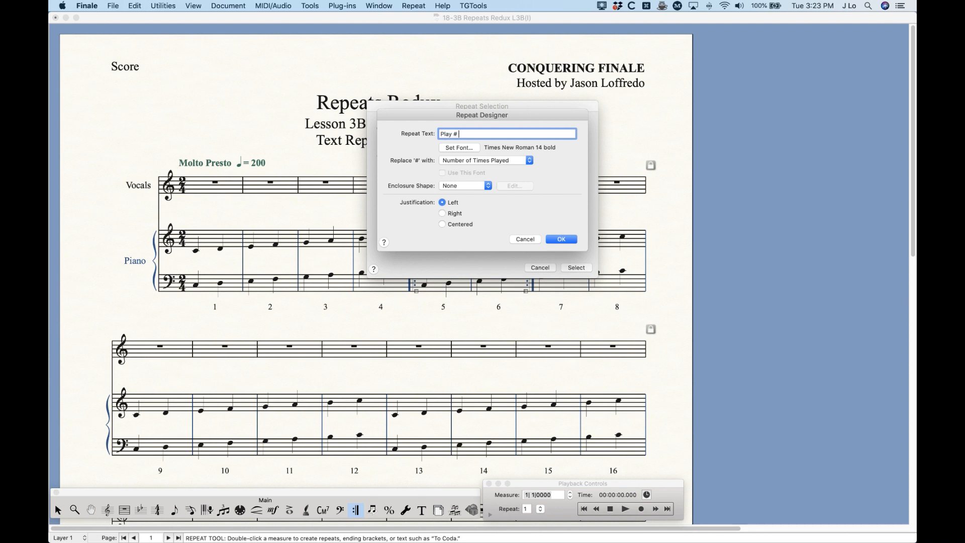
{"action": "type", "text": " # Times"}
{"action": "left_click", "coordinate": [476, 161]}
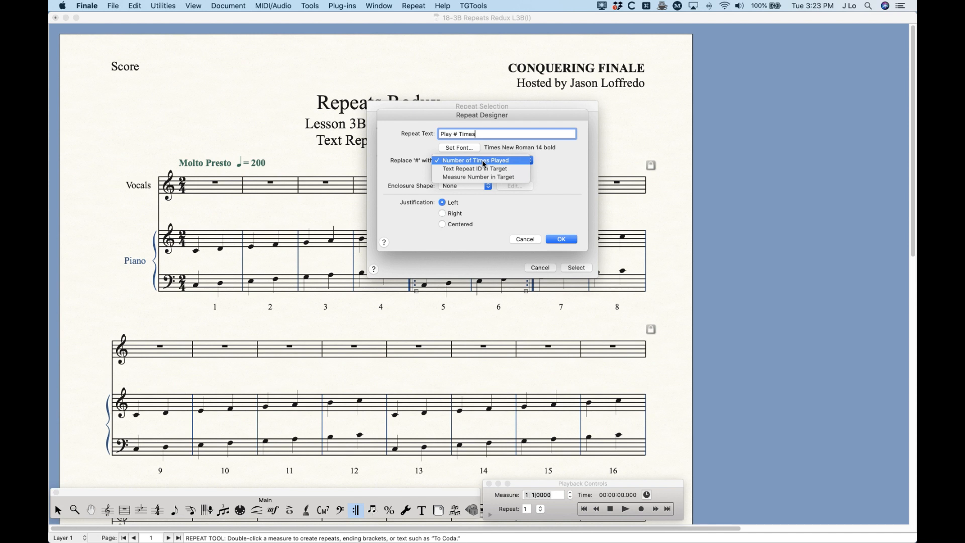
{"action": "left_click", "coordinate": [538, 156]}
{"action": "left_click", "coordinate": [561, 239]}
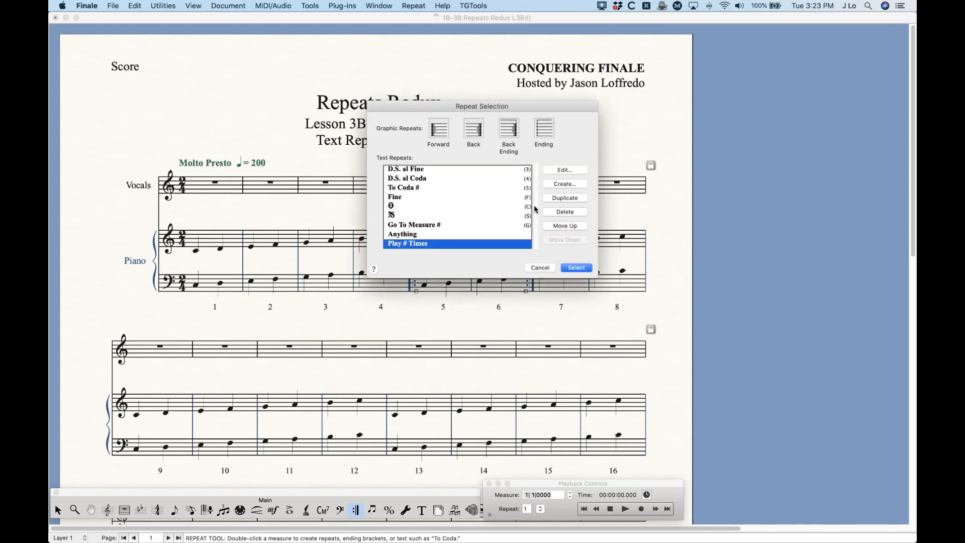
Step: Assign the Play # Times repeat to measure 6, playing the section 4 times with the target set to Backward 1 measure
{"action": "left_click", "coordinate": [574, 268]}
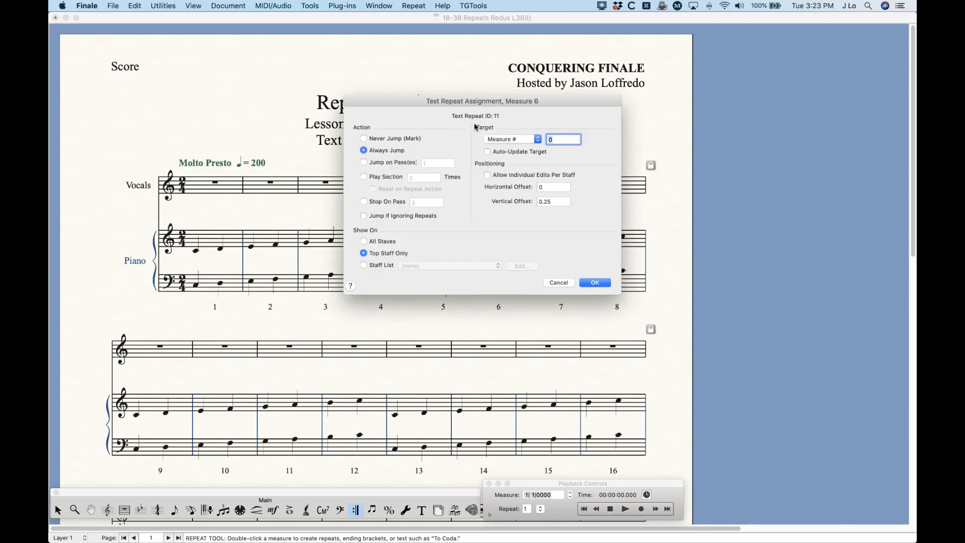
{"action": "left_click_drag", "start_coordinate": [451, 101], "coordinate": [499, 202]}
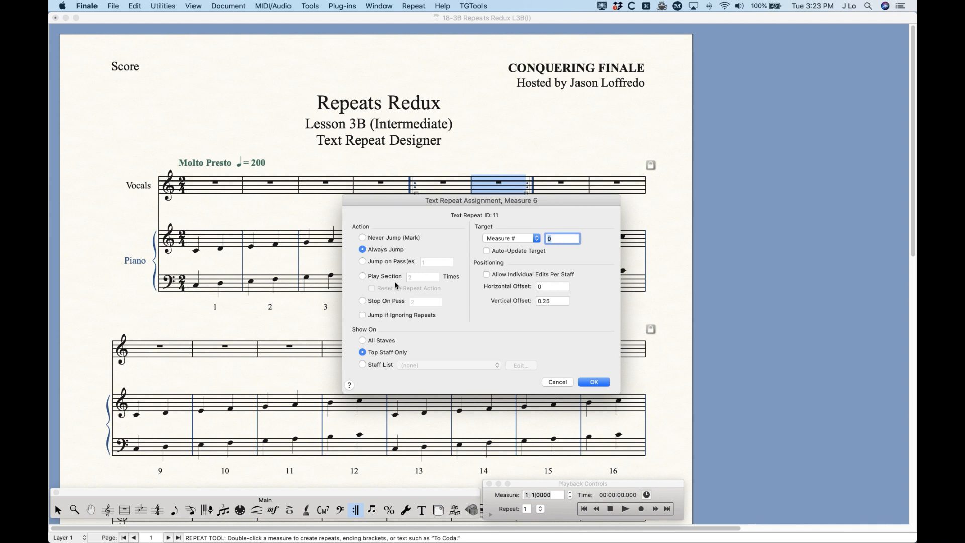
{"action": "left_click", "coordinate": [380, 277]}
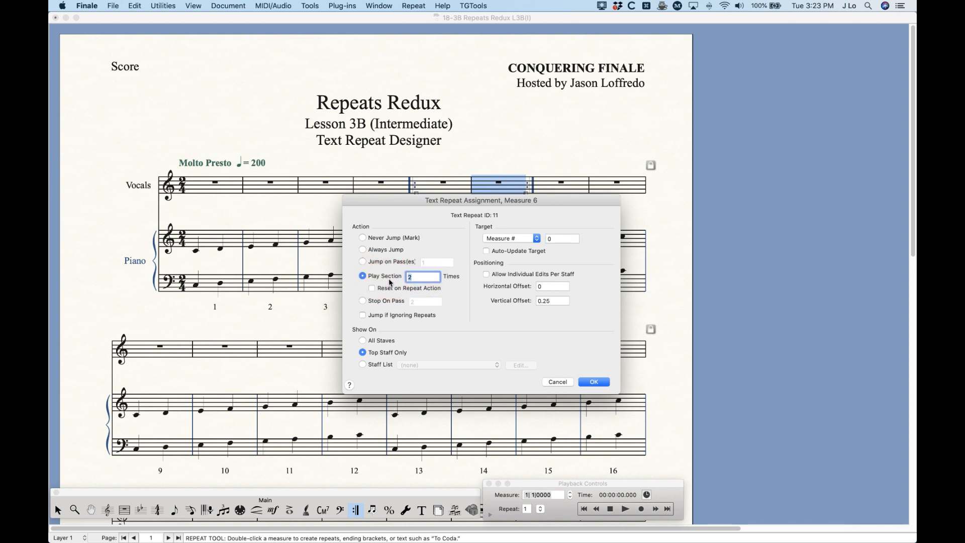
{"action": "type", "text": "4"}
{"action": "left_click", "coordinate": [501, 239]}
{"action": "left_click", "coordinate": [537, 246]}
{"action": "double_click", "coordinate": [561, 239]}
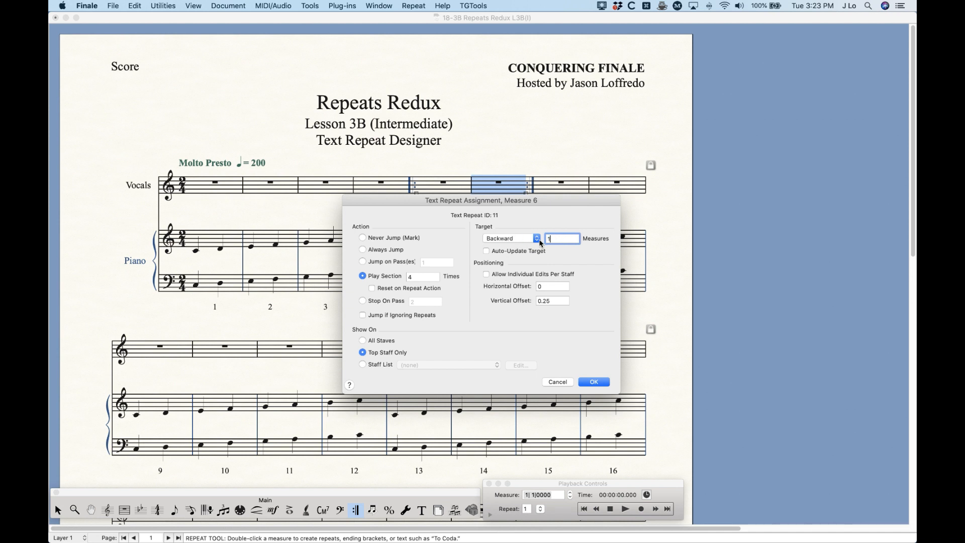
{"action": "left_click_drag", "start_coordinate": [520, 201], "coordinate": [508, 234]}
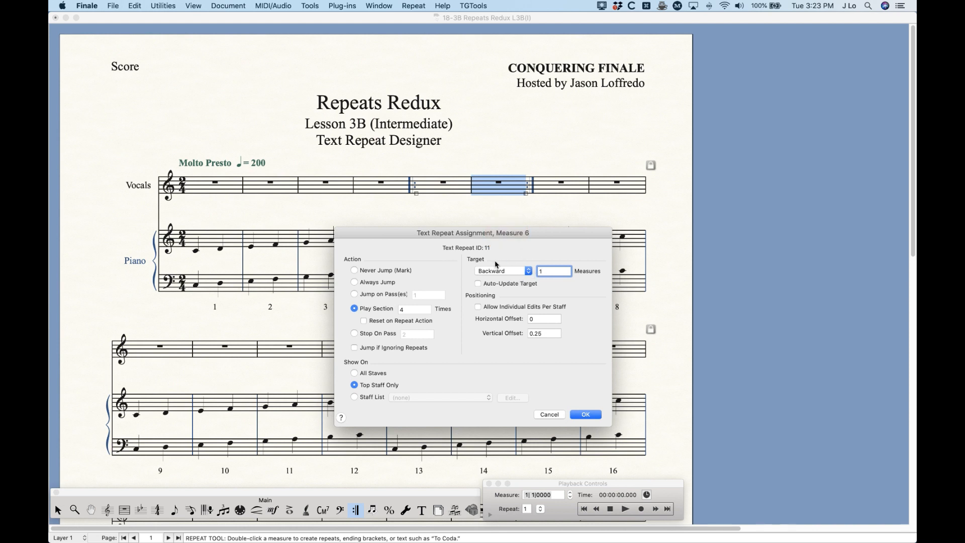
{"action": "left_click_drag", "start_coordinate": [527, 236], "coordinate": [527, 286]}
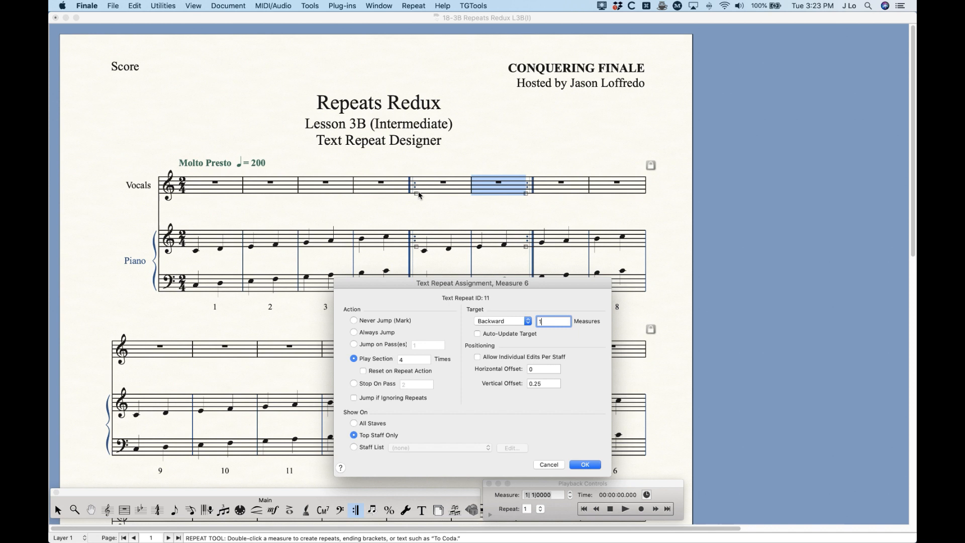
{"action": "left_click_drag", "start_coordinate": [425, 283], "coordinate": [445, 233]}
{"action": "double_click", "coordinate": [434, 310]}
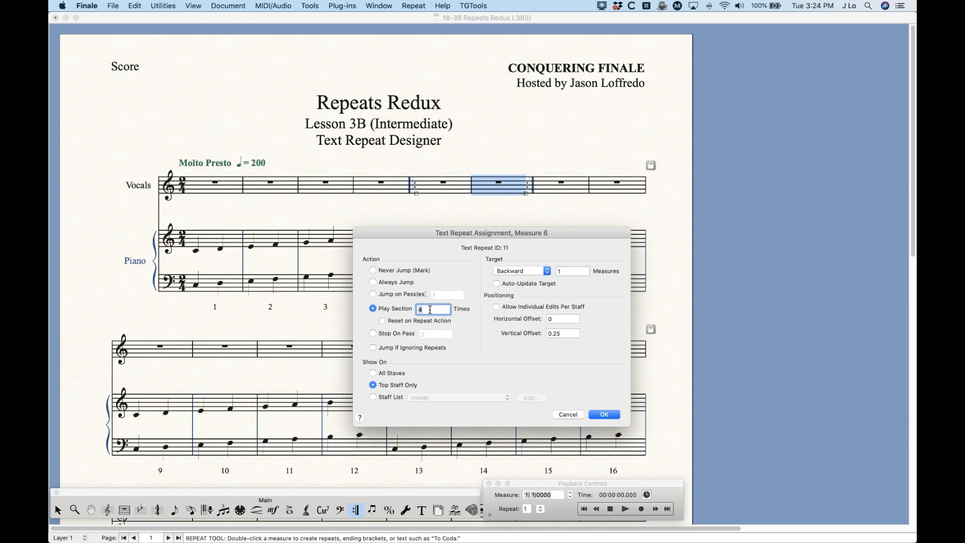
{"action": "left_click_drag", "start_coordinate": [452, 234], "coordinate": [424, 224]}
{"action": "left_click", "coordinate": [577, 404]}
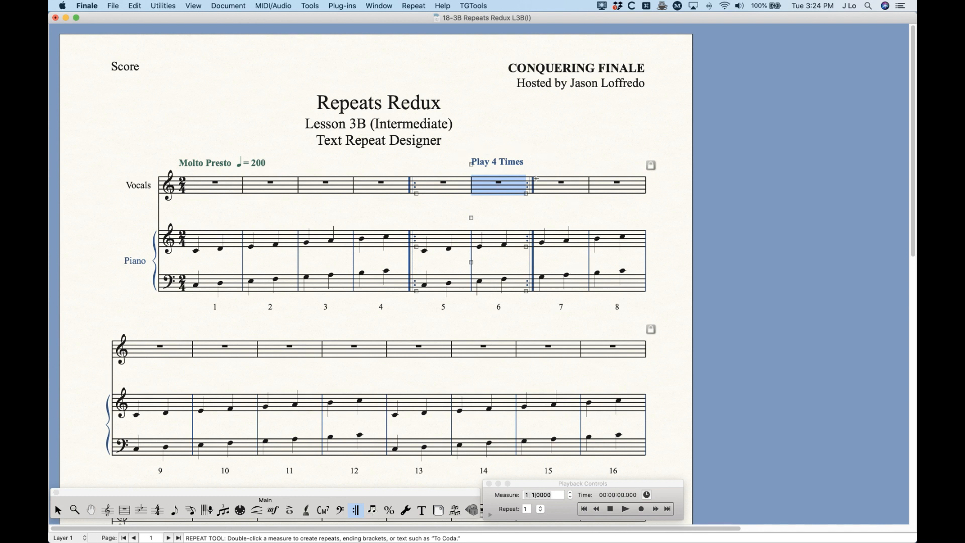
Step: Change the justification in the Play 4 Times text repeat's definition to Right
{"action": "left_click", "coordinate": [471, 165]}
{"action": "right_click", "coordinate": [473, 169]}
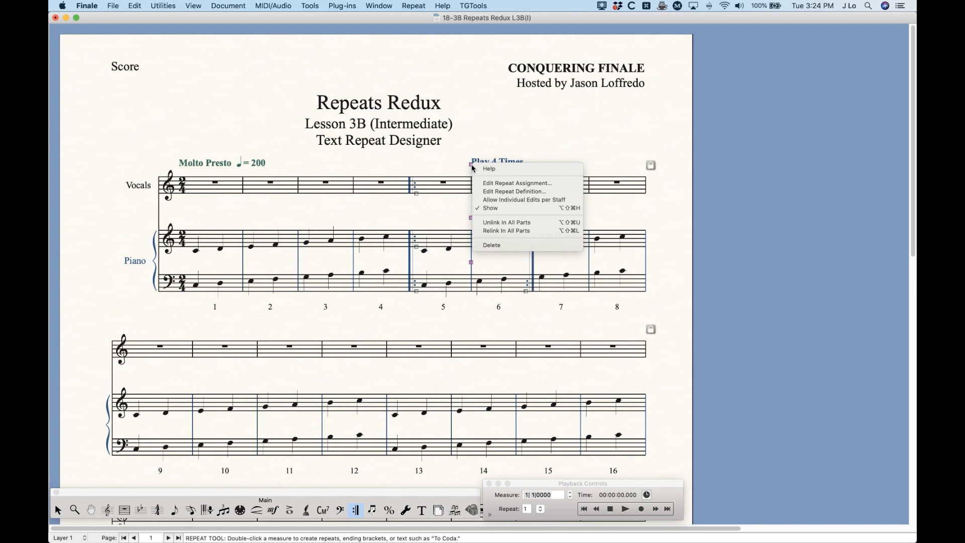
{"action": "key", "text": "Escape"}
{"action": "right_click", "coordinate": [474, 169]}
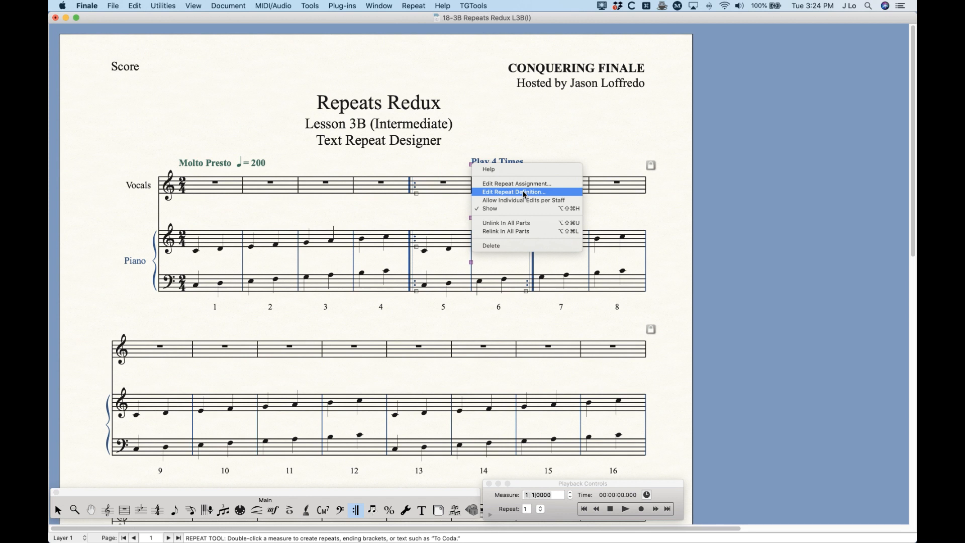
{"action": "left_click", "coordinate": [501, 195]}
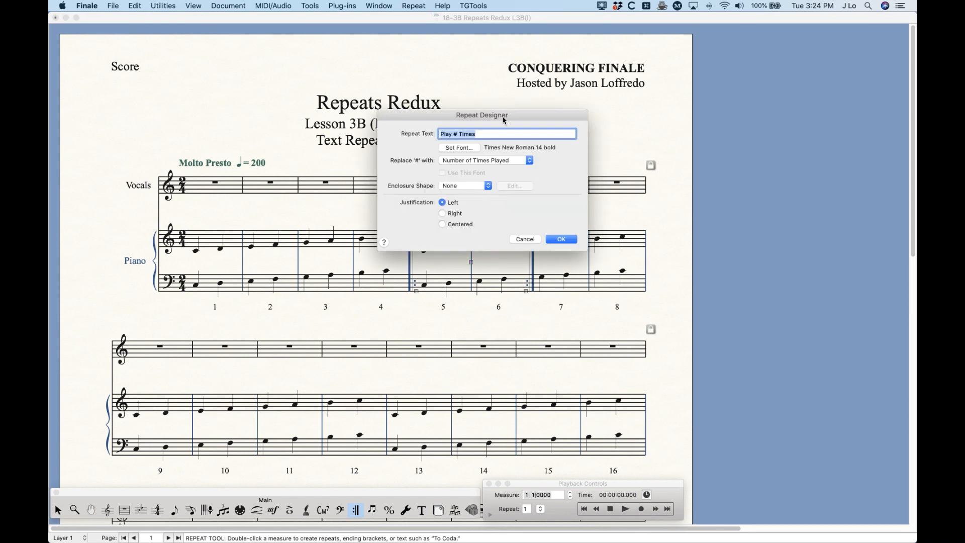
{"action": "left_click_drag", "start_coordinate": [504, 119], "coordinate": [521, 111]}
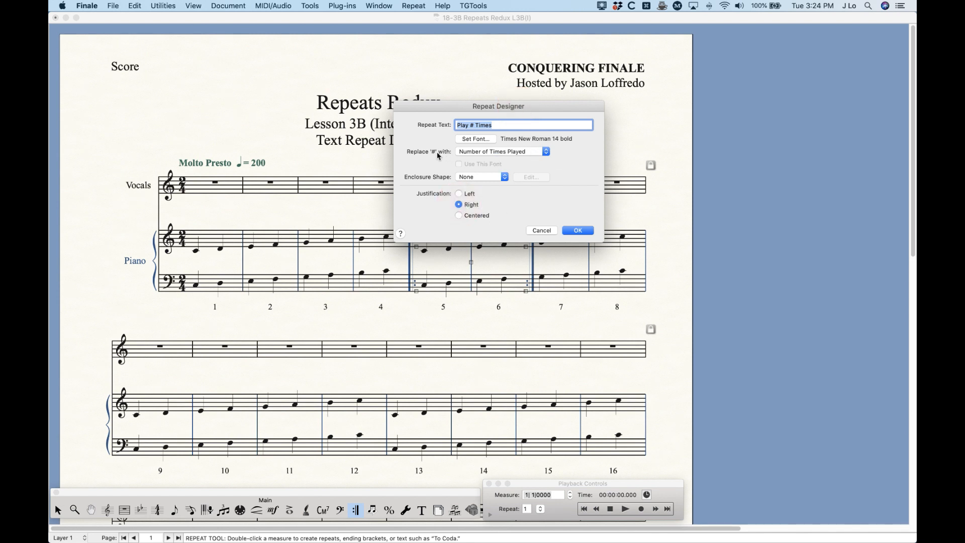
{"action": "left_click", "coordinate": [584, 231]}
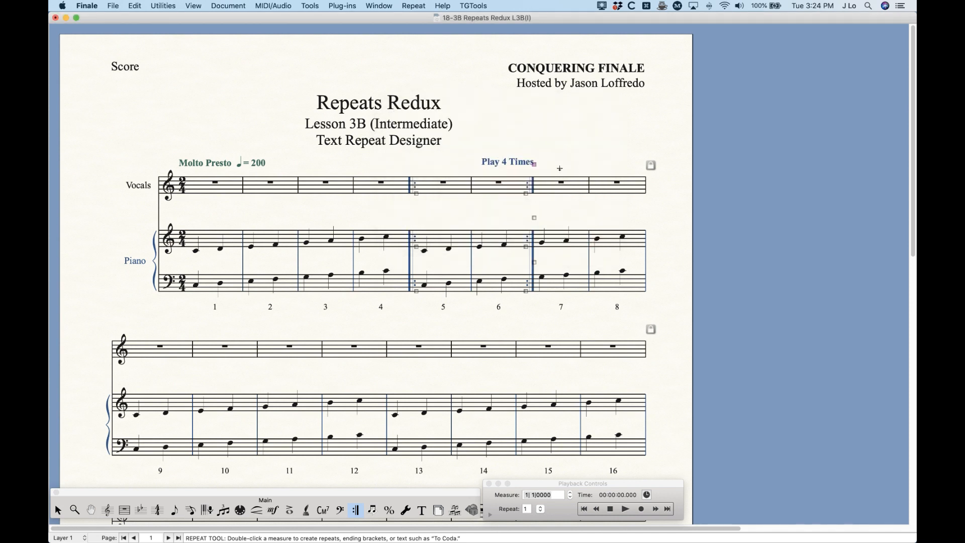
Step: Check the assignments of the Play 4 Times text repeat and the backward repeat bar in measure 6, cancelling both
{"action": "double_click", "coordinate": [535, 164]}
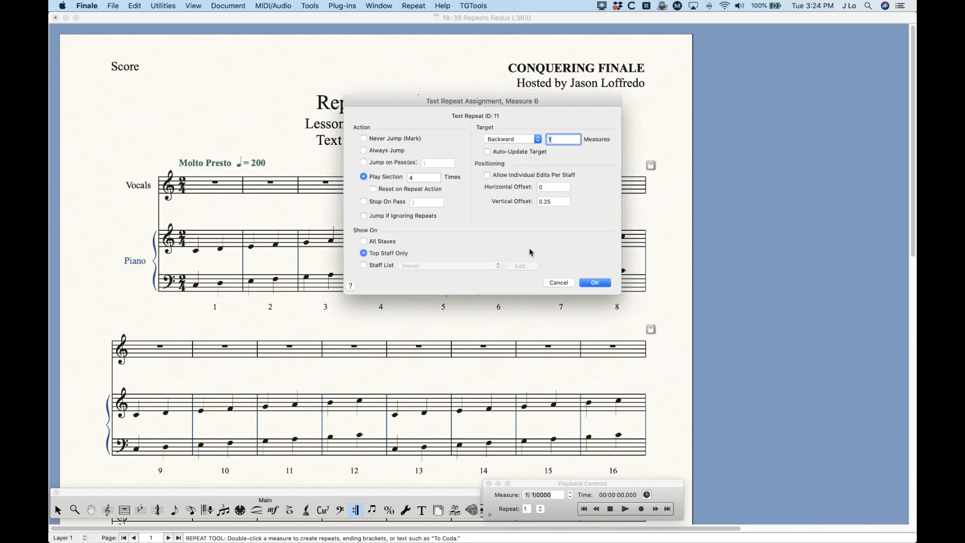
{"action": "left_click", "coordinate": [558, 282]}
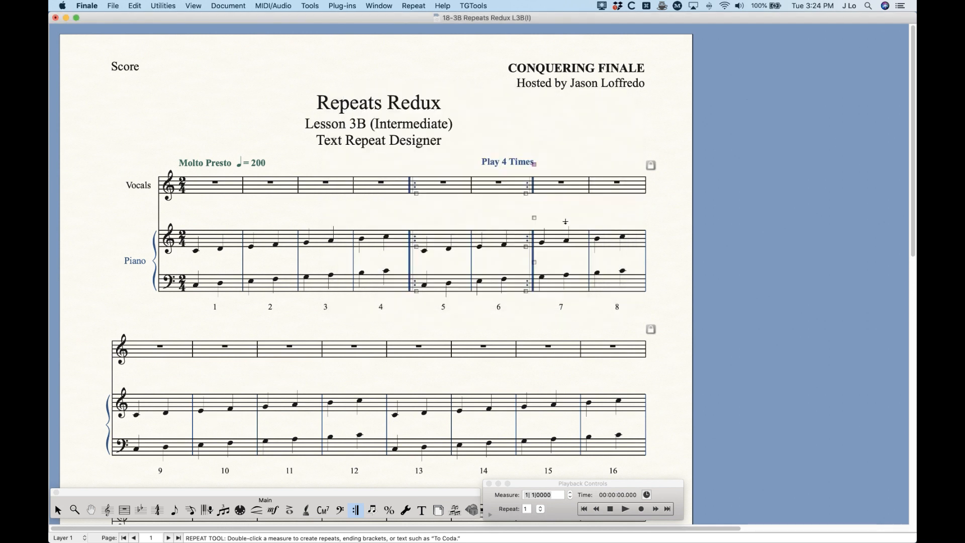
{"action": "double_click", "coordinate": [524, 194]}
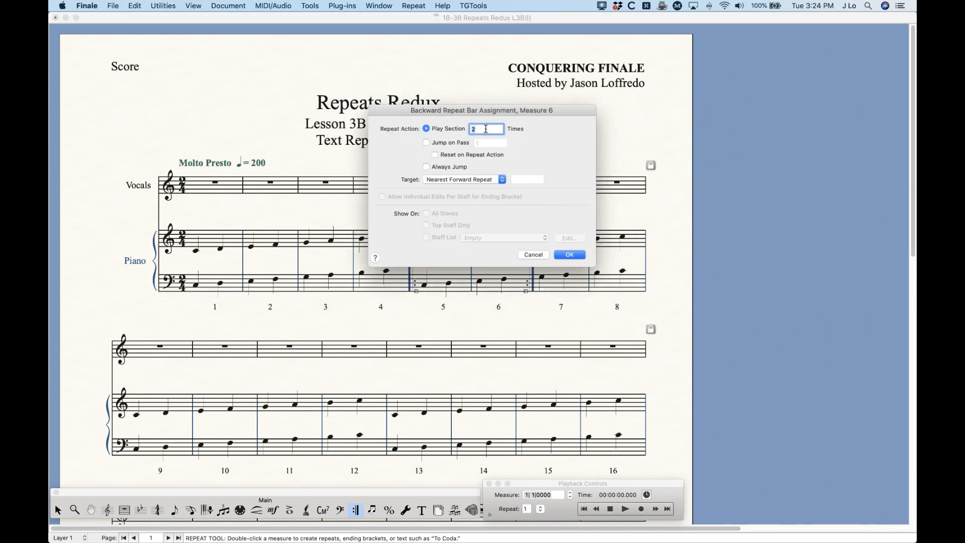
{"action": "left_click", "coordinate": [540, 255]}
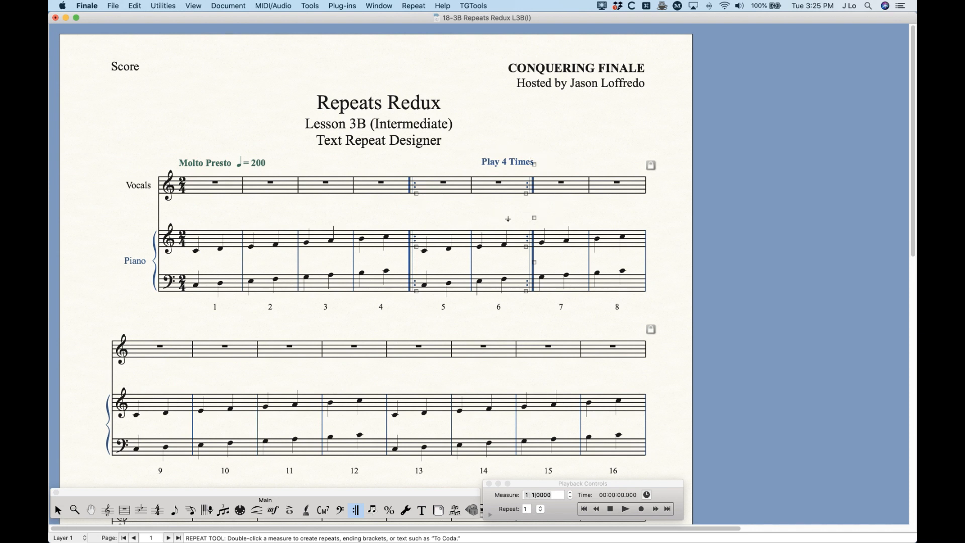
Step: Play back the score through the repeated section and recheck the Play 4 Times repeat's assignment without changing it
{"action": "left_click", "coordinate": [624, 509]}
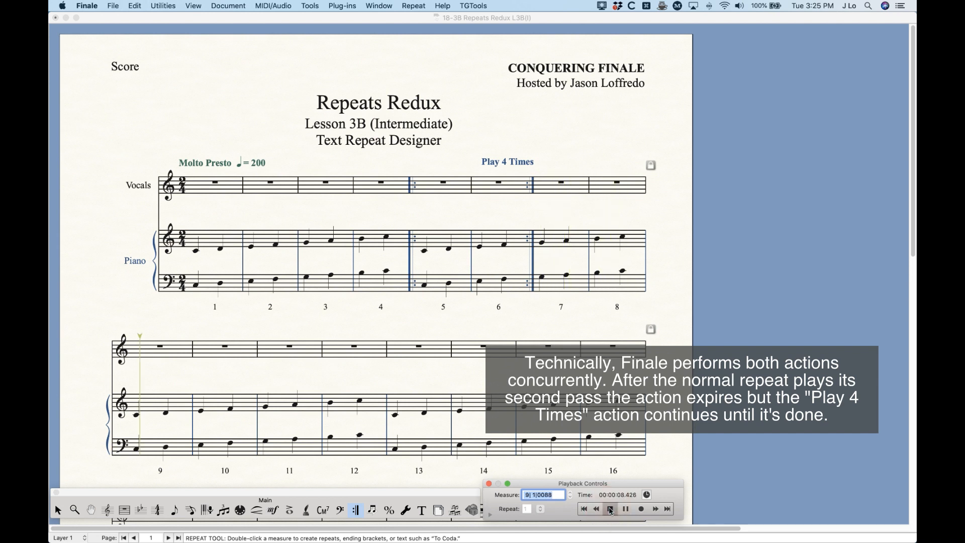
{"action": "left_click", "coordinate": [496, 221]}
{"action": "left_click", "coordinate": [537, 155]}
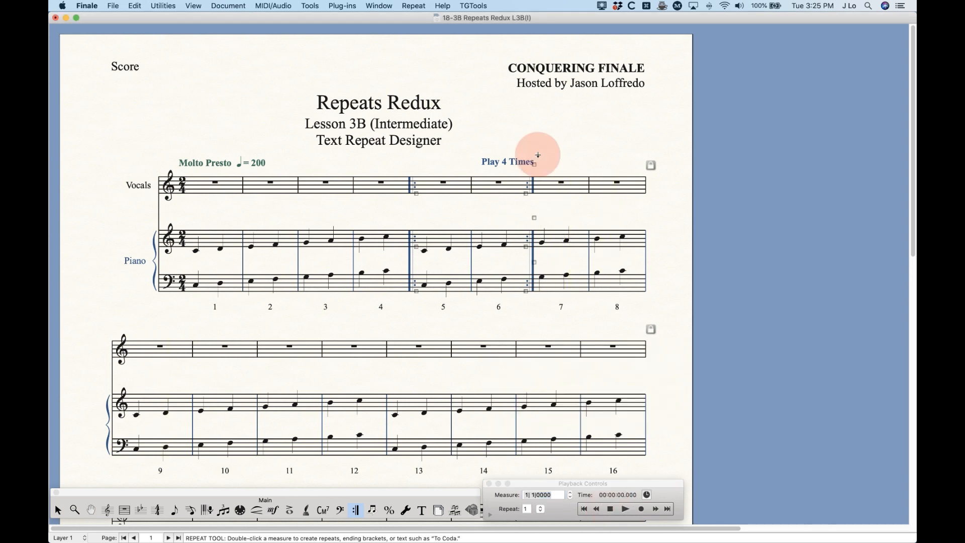
{"action": "double_click", "coordinate": [536, 166]}
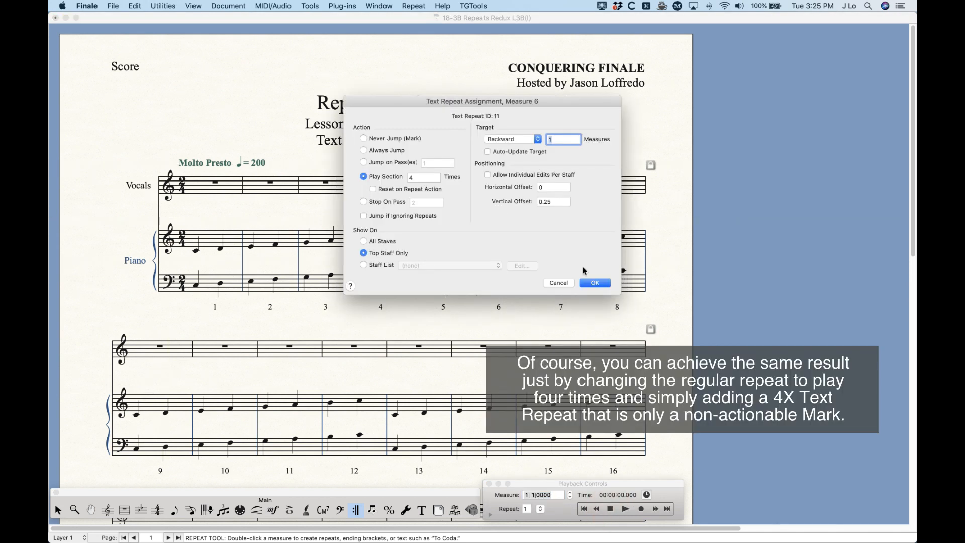
{"action": "left_click", "coordinate": [558, 283]}
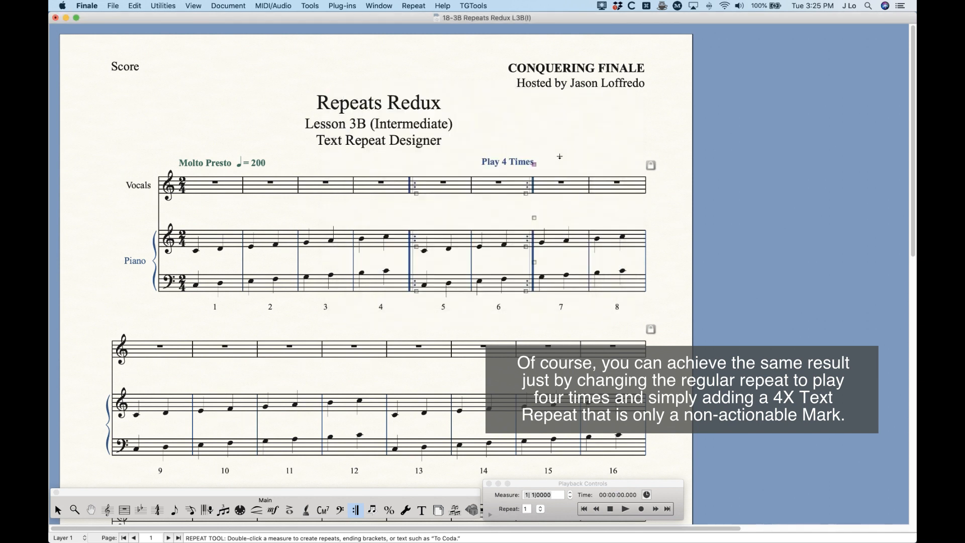
Step: Try the Play # Times text repeat on measure 8 with the section played 6 times, and delete it
{"action": "left_click", "coordinate": [610, 187]}
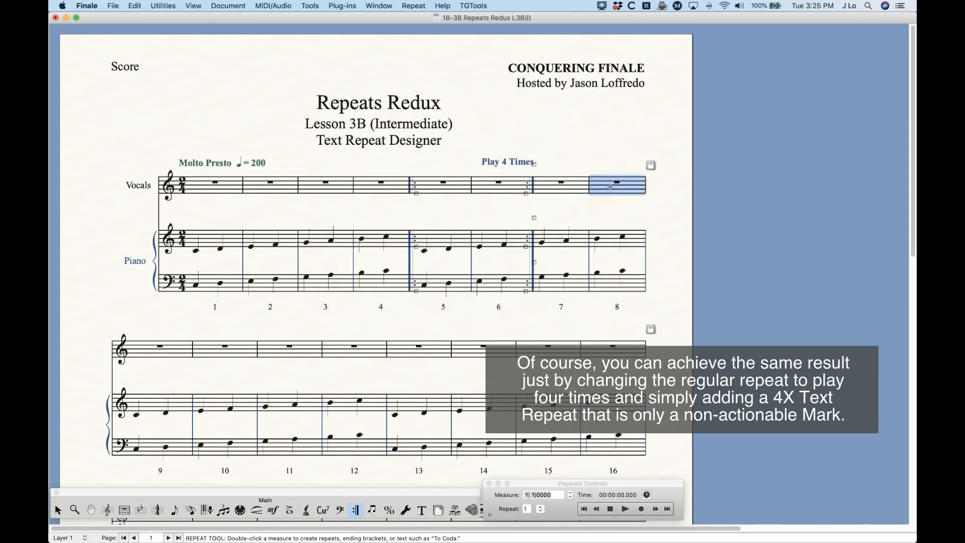
{"action": "double_click", "coordinate": [610, 187]}
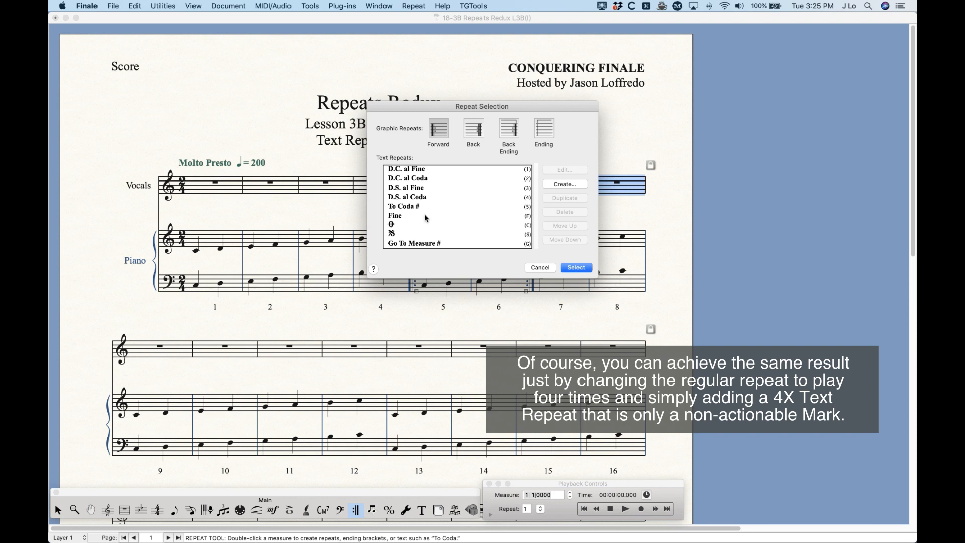
{"action": "left_click", "coordinate": [423, 244]}
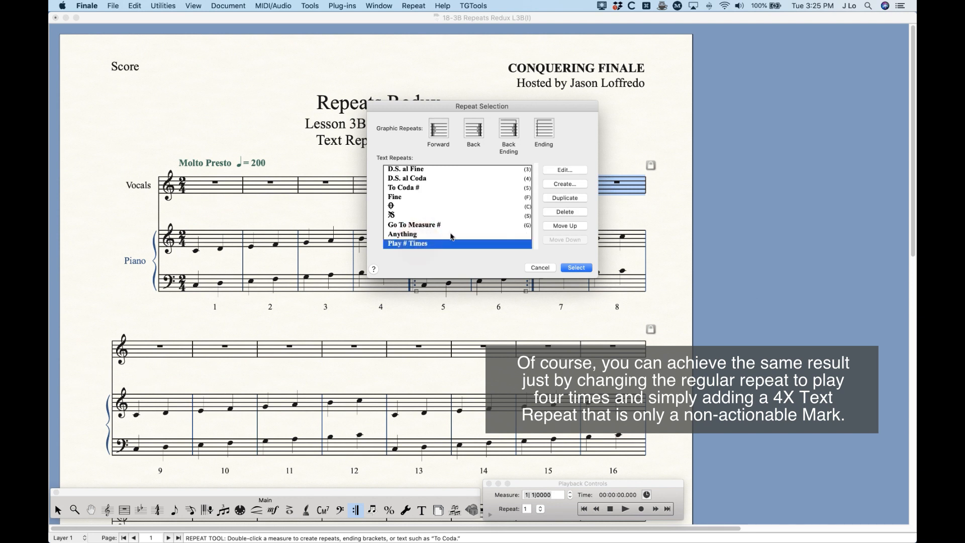
{"action": "left_click", "coordinate": [577, 268]}
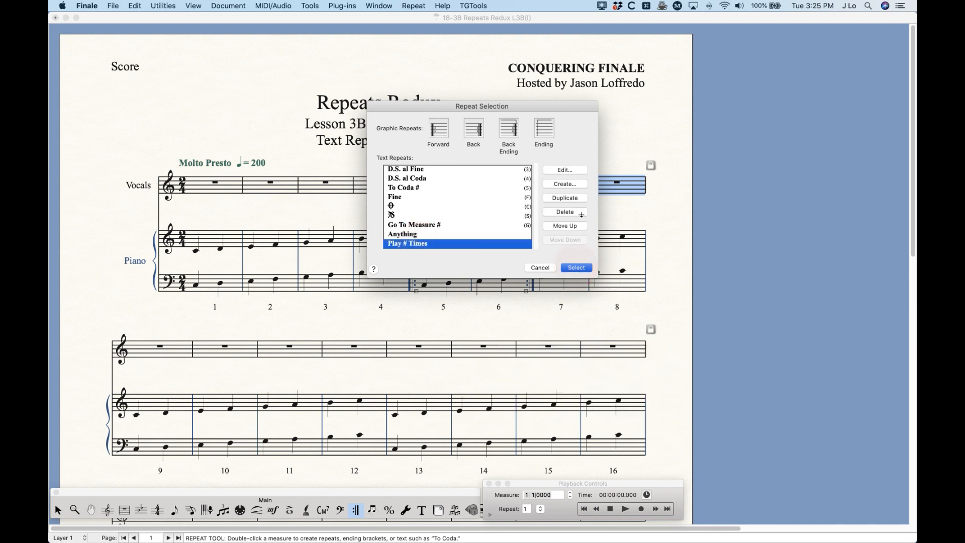
{"action": "left_click", "coordinate": [378, 176]}
{"action": "left_click", "coordinate": [363, 176]}
{"action": "type", "text": "6"}
{"action": "left_click", "coordinate": [593, 282]}
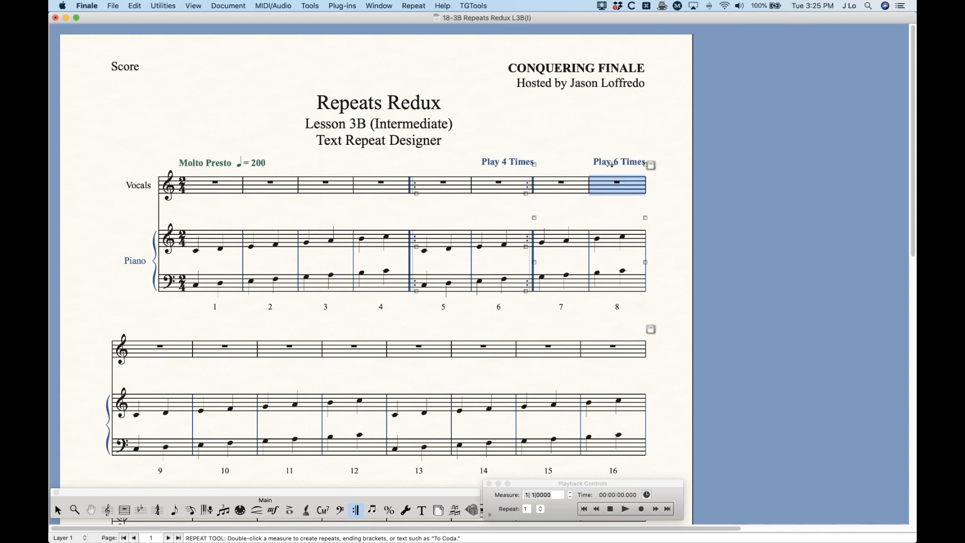
{"action": "left_click", "coordinate": [648, 168]}
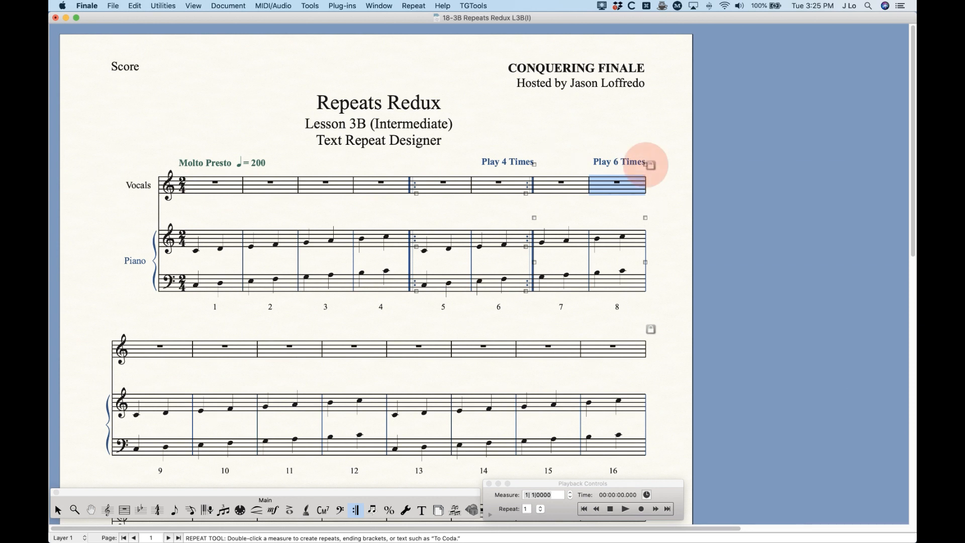
{"action": "key", "text": "Delete"}
Step: Add the coda sign text repeat to measure 17 with its action set to Never Jump (Mark)
{"action": "scroll", "coordinate": [344, 290], "scroll_direction": "down", "scroll_amount": 10}
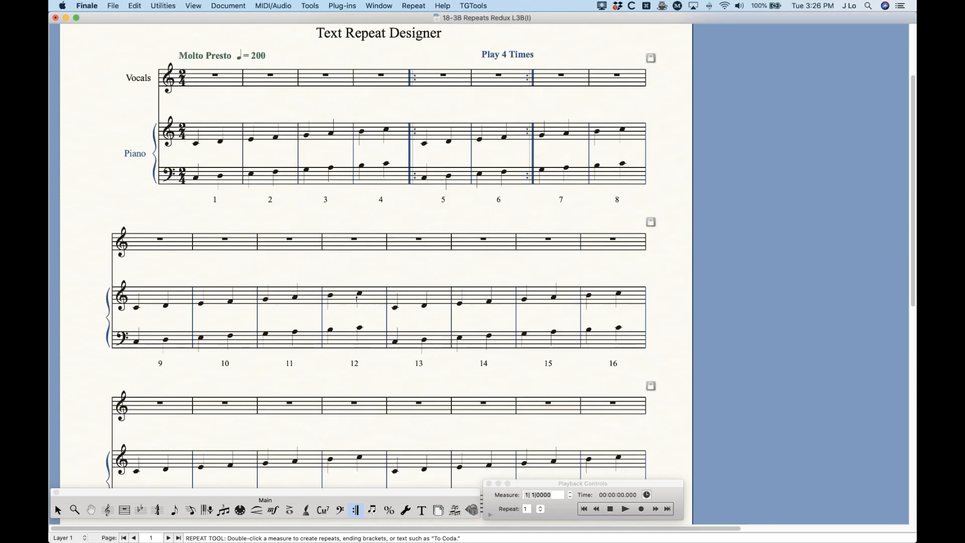
{"action": "left_click", "coordinate": [171, 296]}
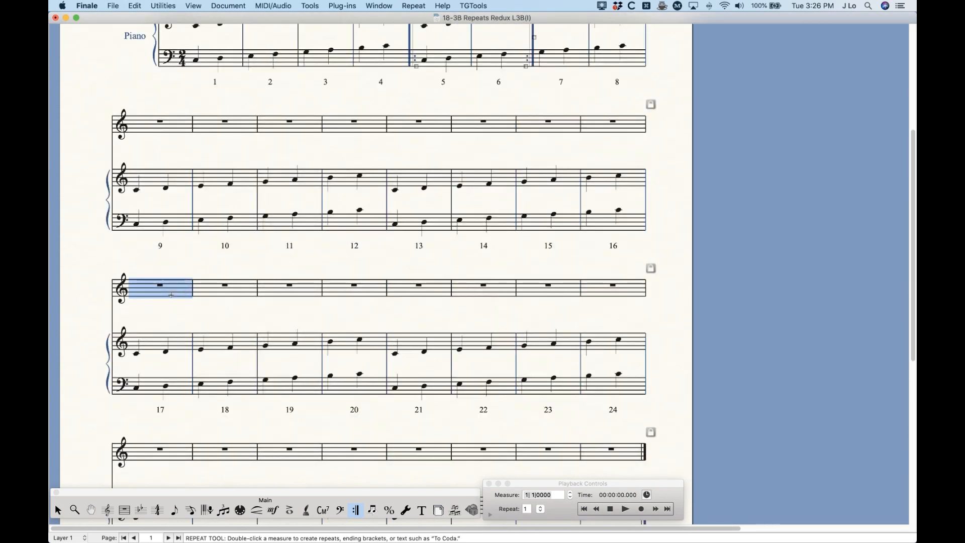
{"action": "double_click", "coordinate": [171, 295]}
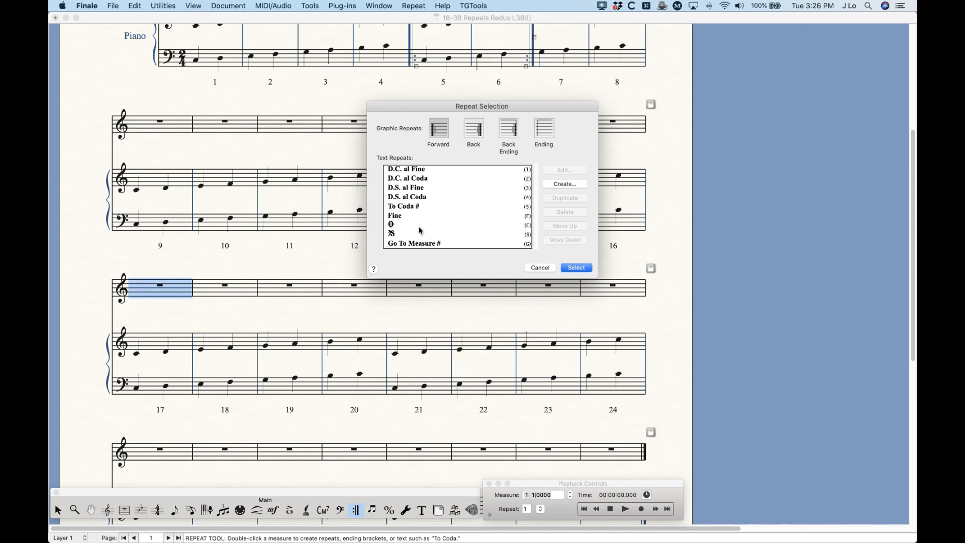
{"action": "left_click", "coordinate": [393, 226]}
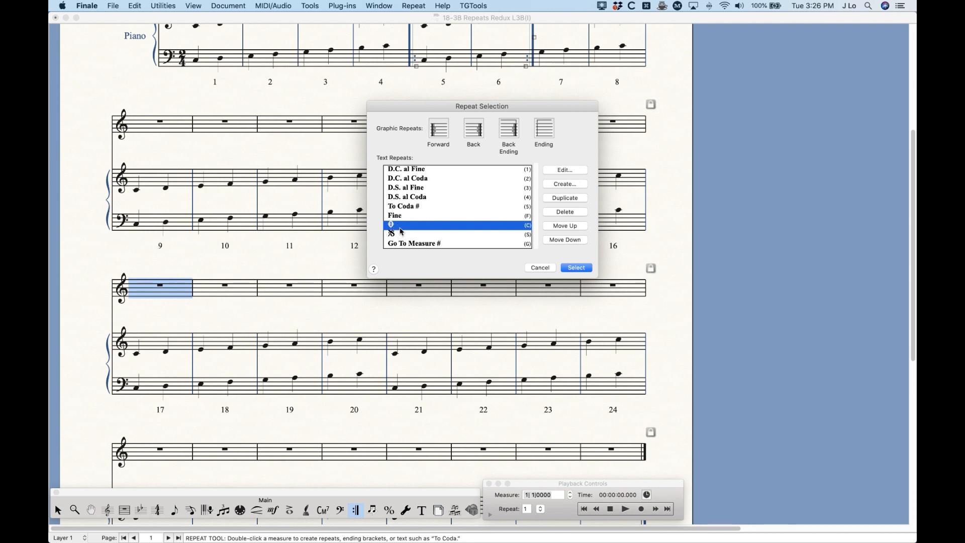
{"action": "scroll", "coordinate": [402, 231], "scroll_direction": "down", "scroll_amount": 2}
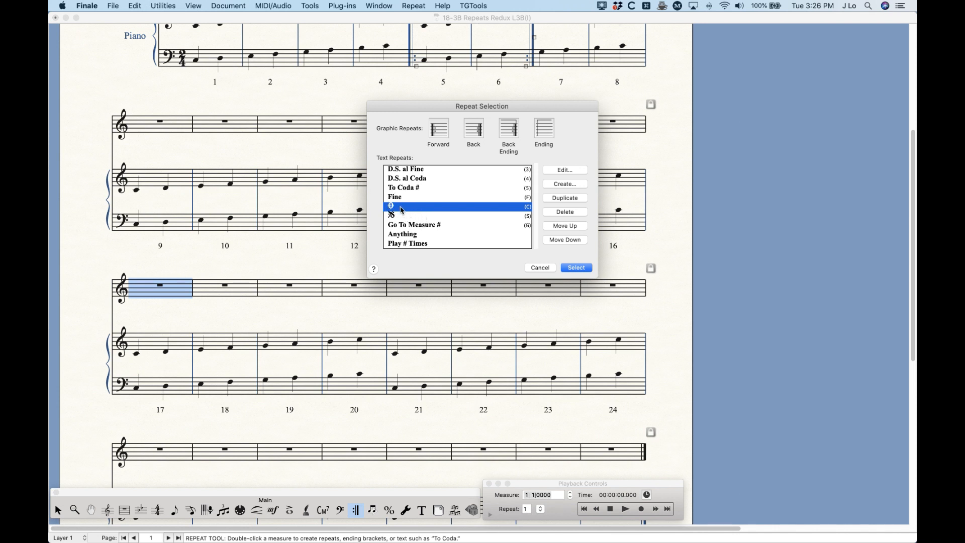
{"action": "left_click", "coordinate": [573, 267]}
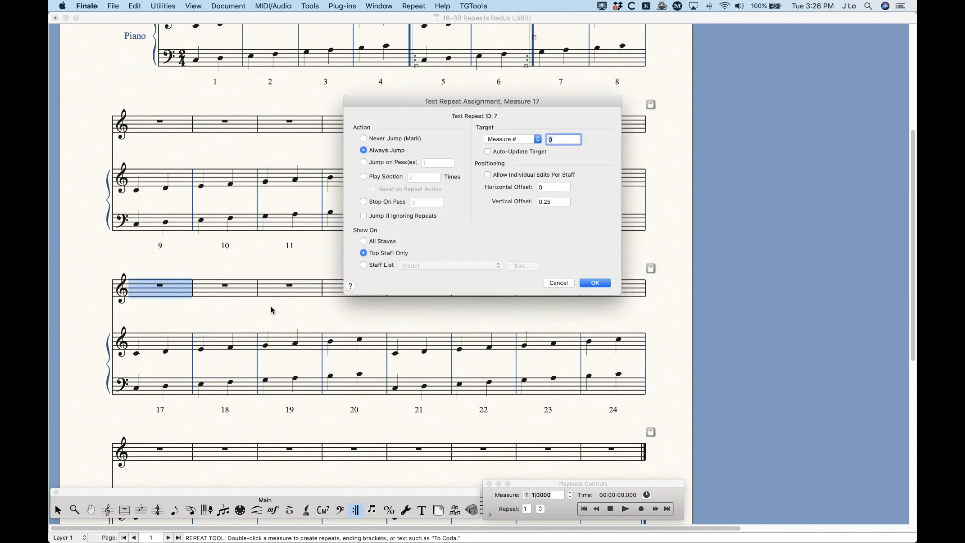
{"action": "left_click", "coordinate": [392, 139]}
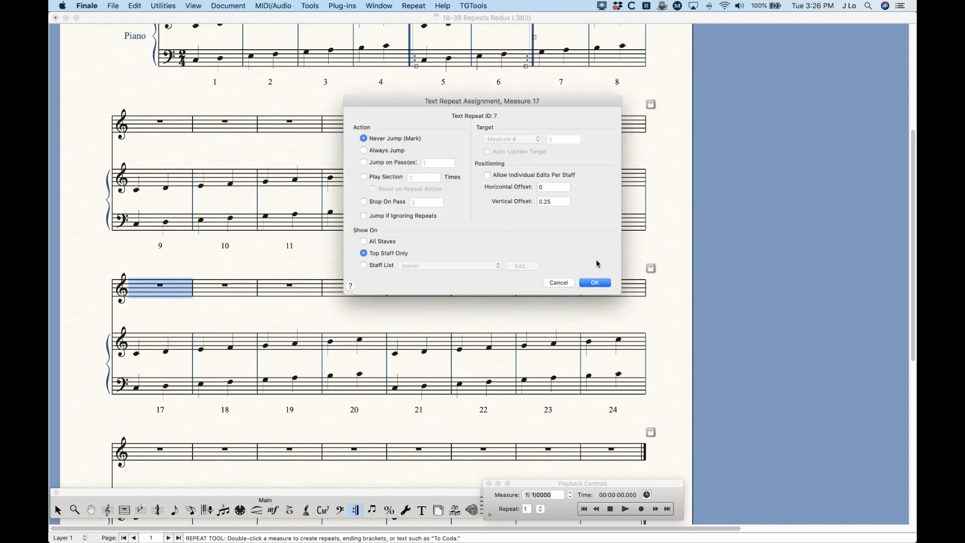
{"action": "left_click", "coordinate": [595, 282]}
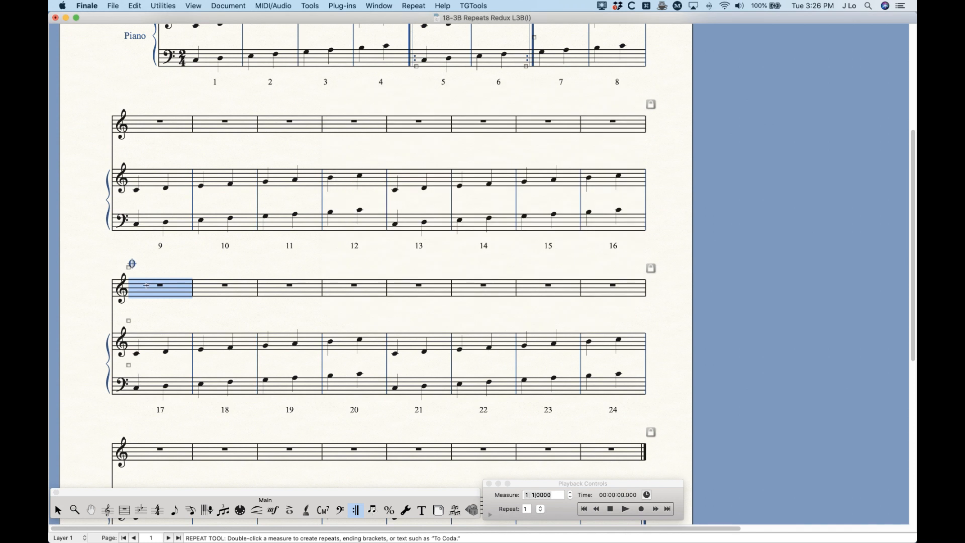
Step: Create a new text repeat reading "Coda" in the Repeat Designer, starting from measure 17
{"action": "double_click", "coordinate": [158, 288]}
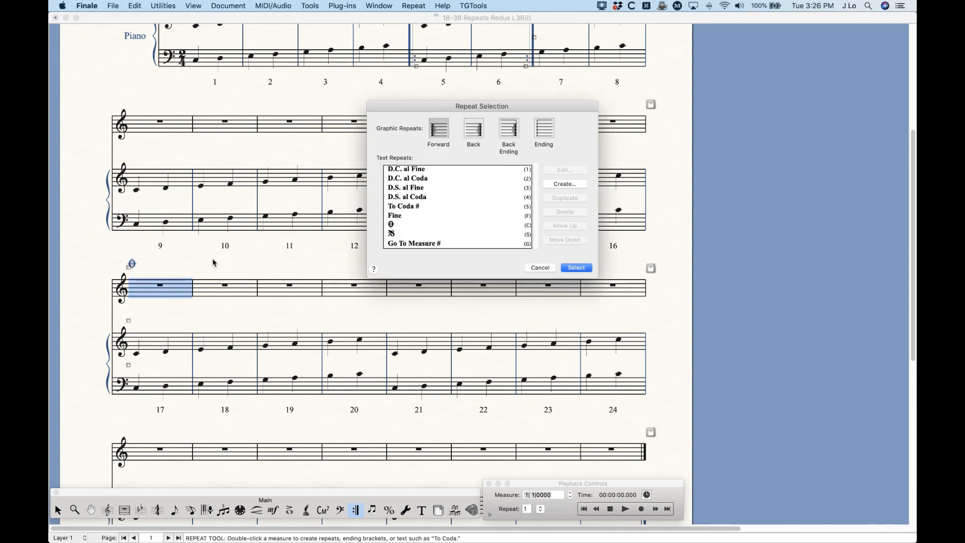
{"action": "left_click", "coordinate": [583, 185]}
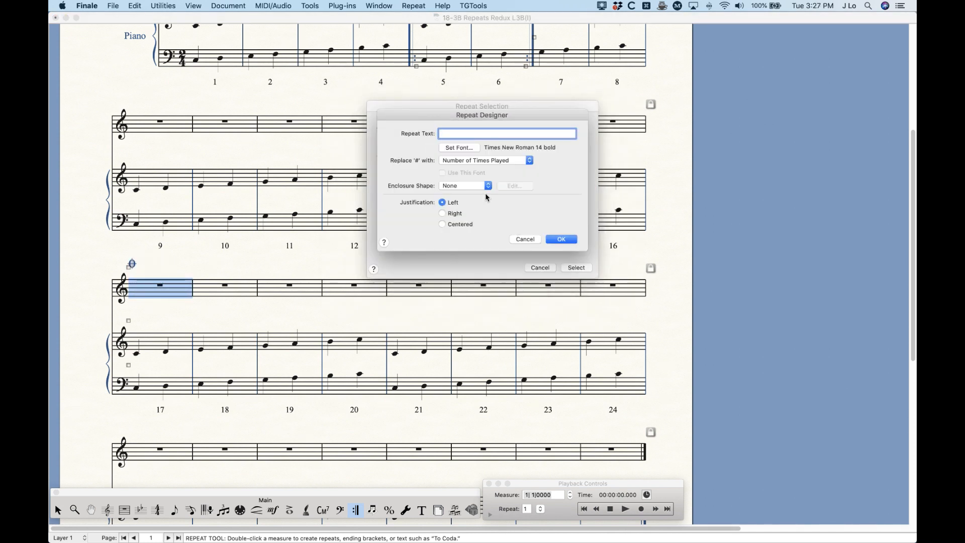
{"action": "type", "text": "Coda"}
{"action": "left_click", "coordinate": [562, 239]}
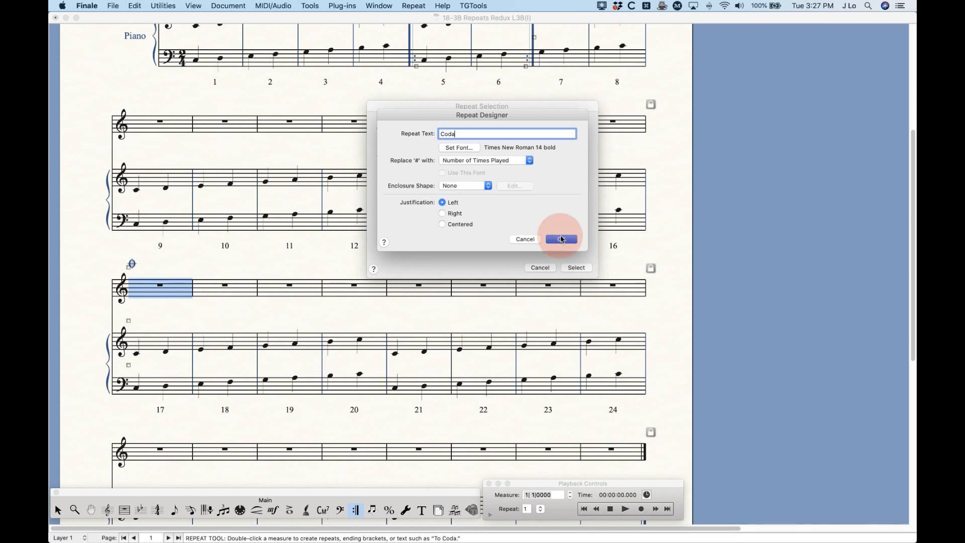
Step: Assign the Coda text repeat to measure 17 as Never Jump (Mark) and place it just right of the coda sign
{"action": "left_click", "coordinate": [576, 268]}
{"action": "left_click", "coordinate": [399, 139]}
{"action": "key", "text": "Return"}
{"action": "left_click", "coordinate": [152, 265]}
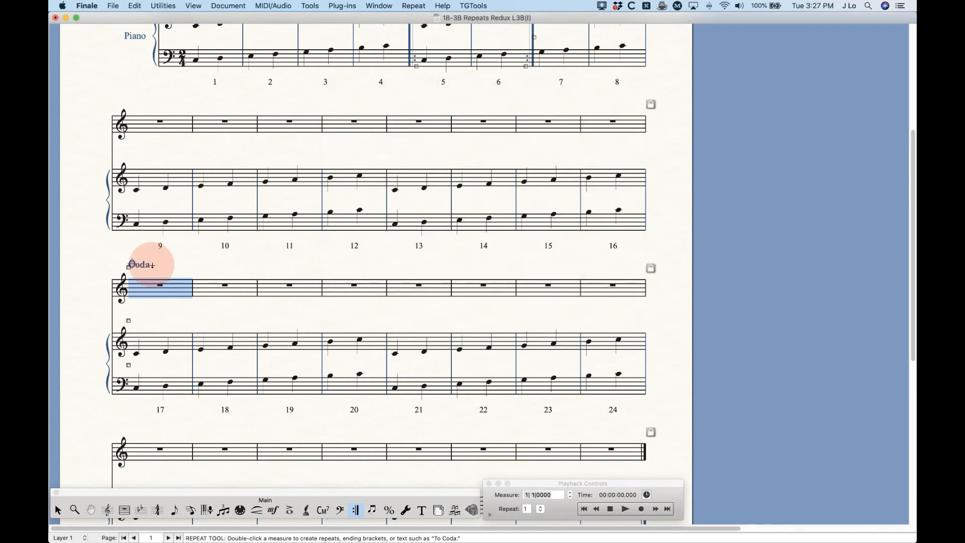
{"action": "left_click", "coordinate": [137, 266]}
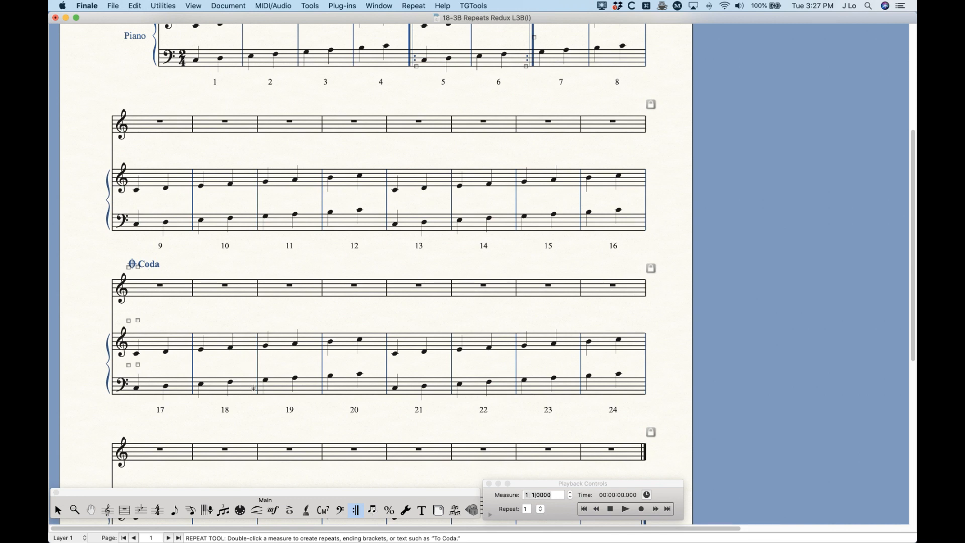
Step: Open the Coda text repeat's definition for editing from measure 7's repeat selection
{"action": "scroll", "coordinate": [249, 369], "scroll_direction": "up", "scroll_amount": 8}
{"action": "scroll", "coordinate": [253, 388], "scroll_direction": "down", "scroll_amount": 5}
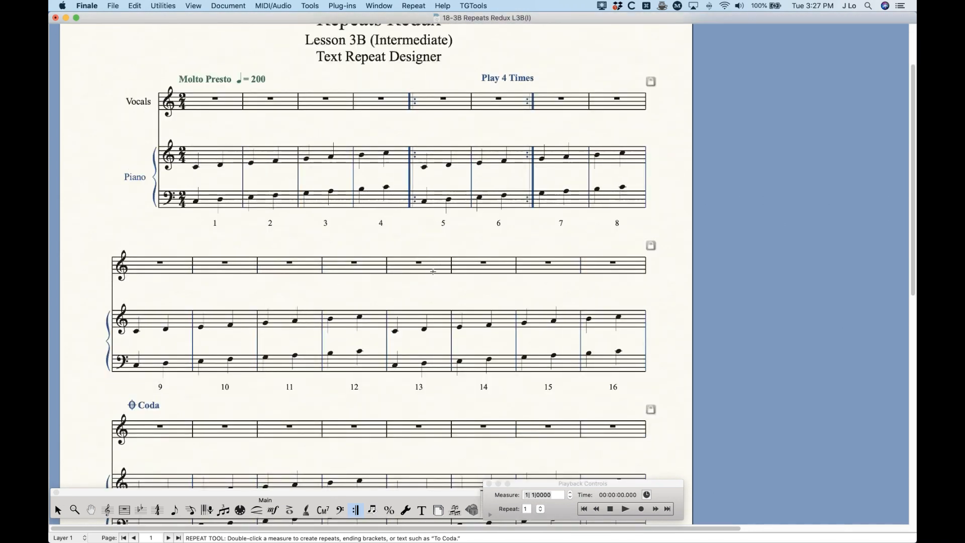
{"action": "double_click", "coordinate": [561, 102]}
{"action": "scroll", "coordinate": [448, 200], "scroll_direction": "down", "scroll_amount": 3}
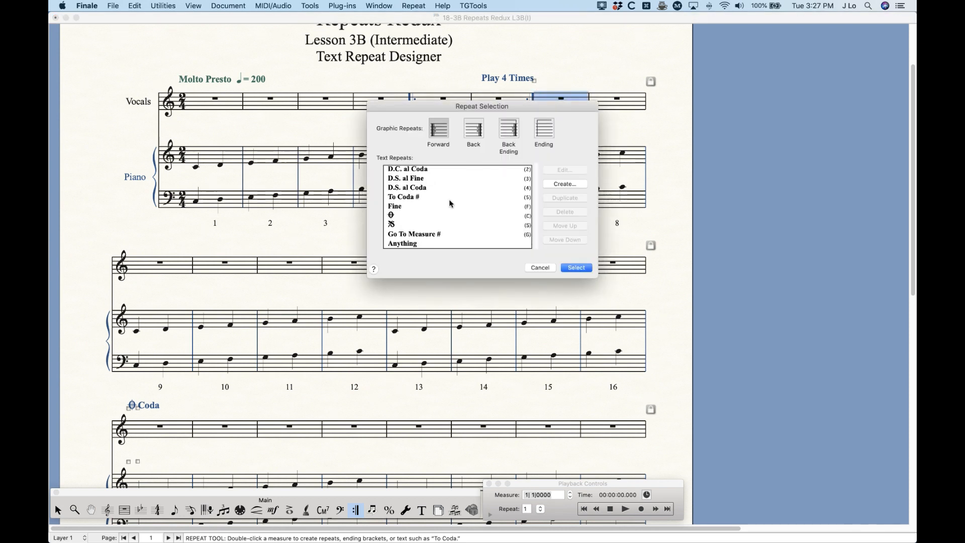
{"action": "left_click", "coordinate": [413, 244]}
{"action": "left_click", "coordinate": [572, 171]}
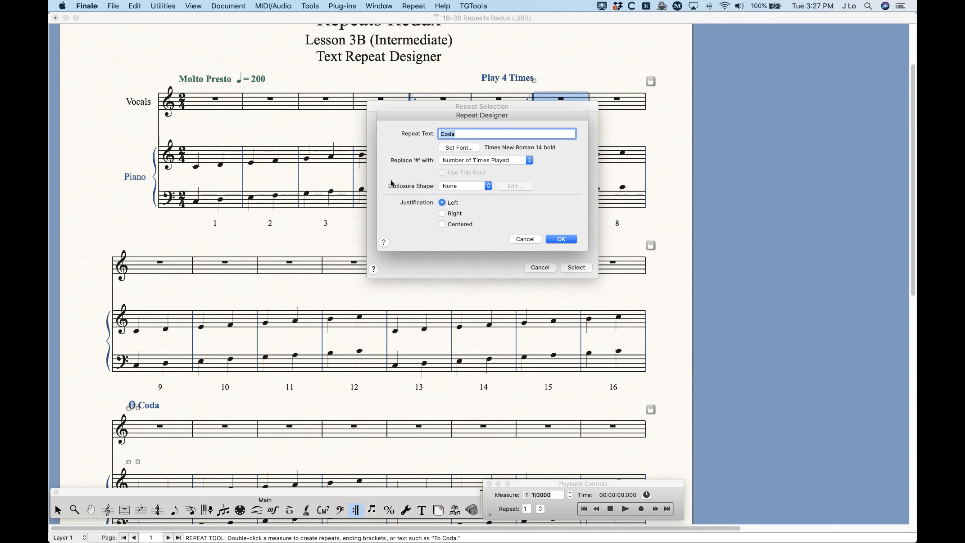
Step: Try a Rectangle enclosure on the Coda text repeat, look over its Enclosure Designer settings, and cancel the edits
{"action": "left_click", "coordinate": [460, 189]}
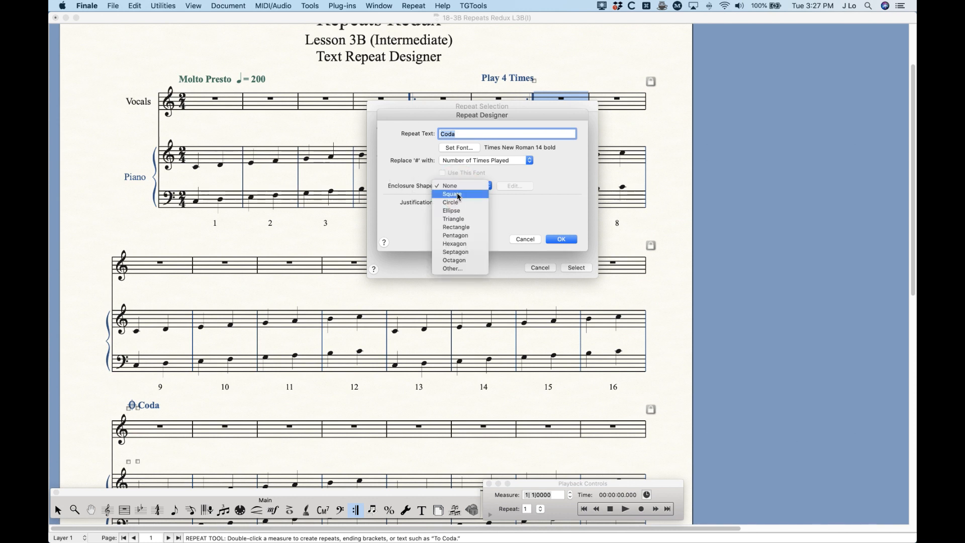
{"action": "left_click", "coordinate": [461, 227]}
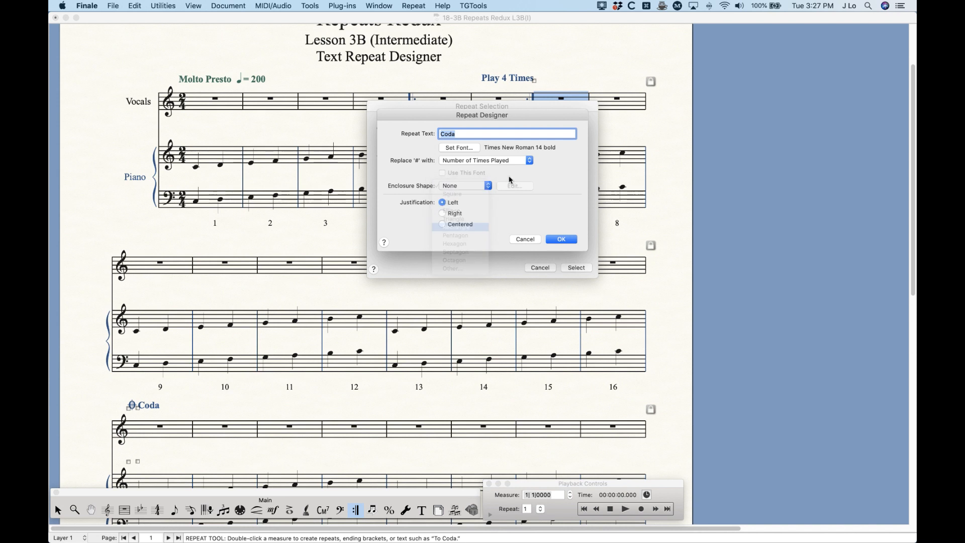
{"action": "left_click", "coordinate": [456, 186]}
{"action": "left_click", "coordinate": [395, 176]}
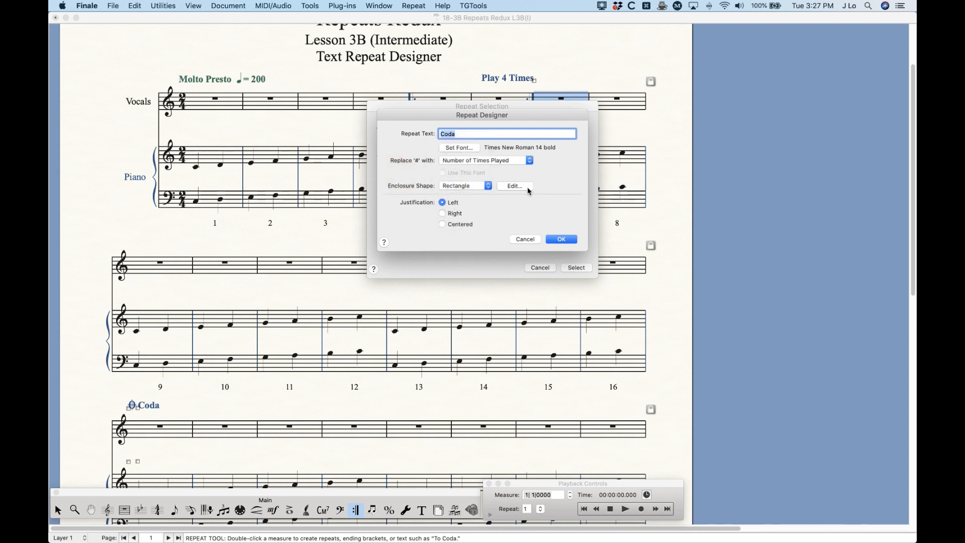
{"action": "left_click", "coordinate": [518, 186]}
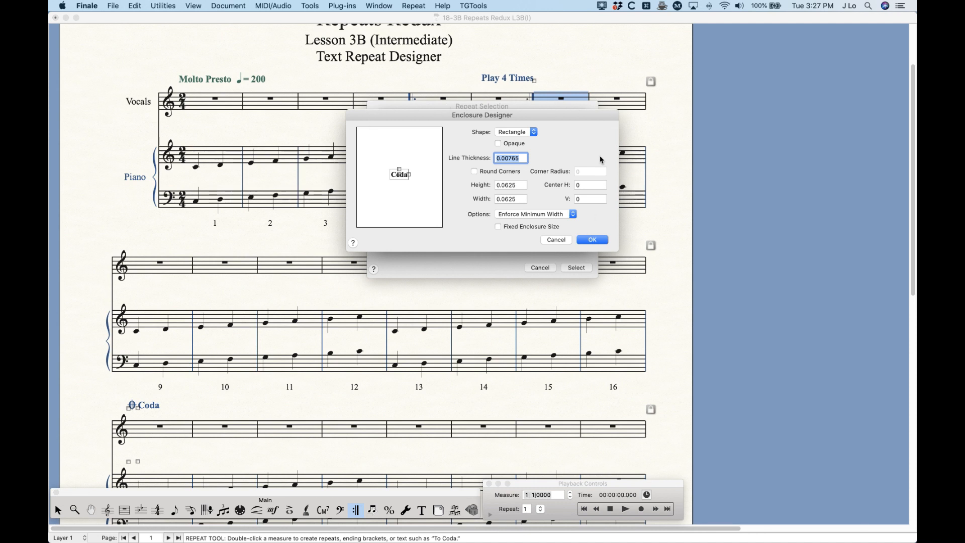
{"action": "left_click", "coordinate": [557, 240]}
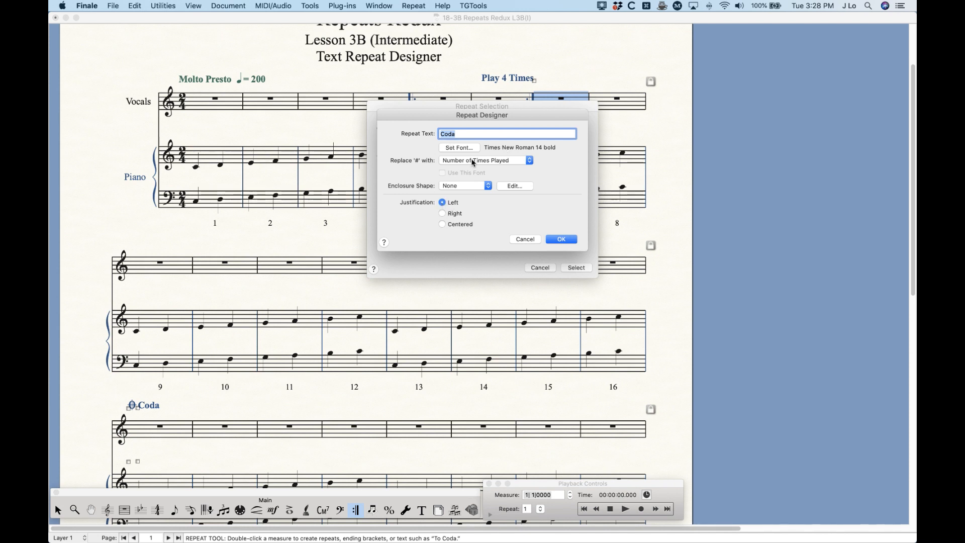
{"action": "left_click", "coordinate": [525, 239]}
Step: Try the D.S. al Coda text repeat on measure 7 as Never Jump (Mark), and delete it
{"action": "scroll", "coordinate": [416, 244], "scroll_direction": "up", "scroll_amount": 3}
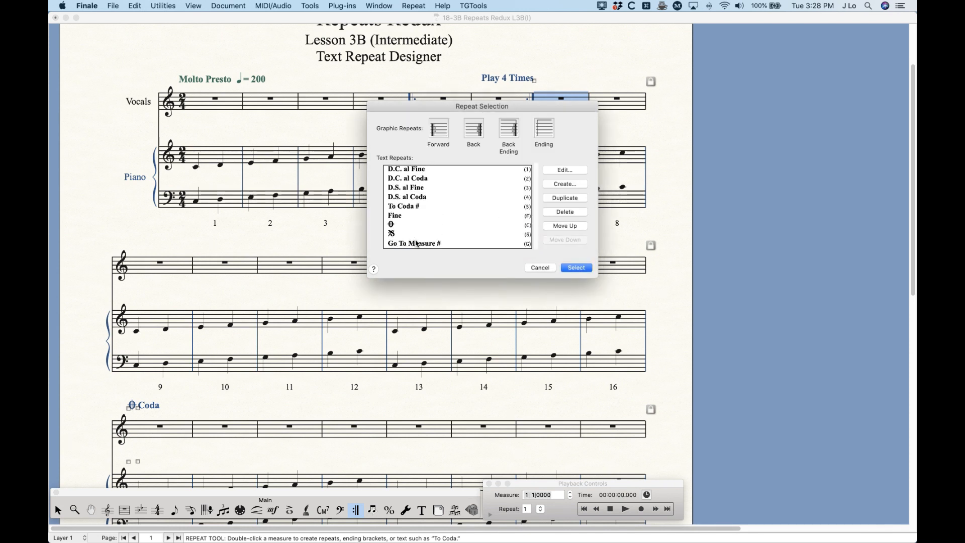
{"action": "left_click", "coordinate": [417, 197]}
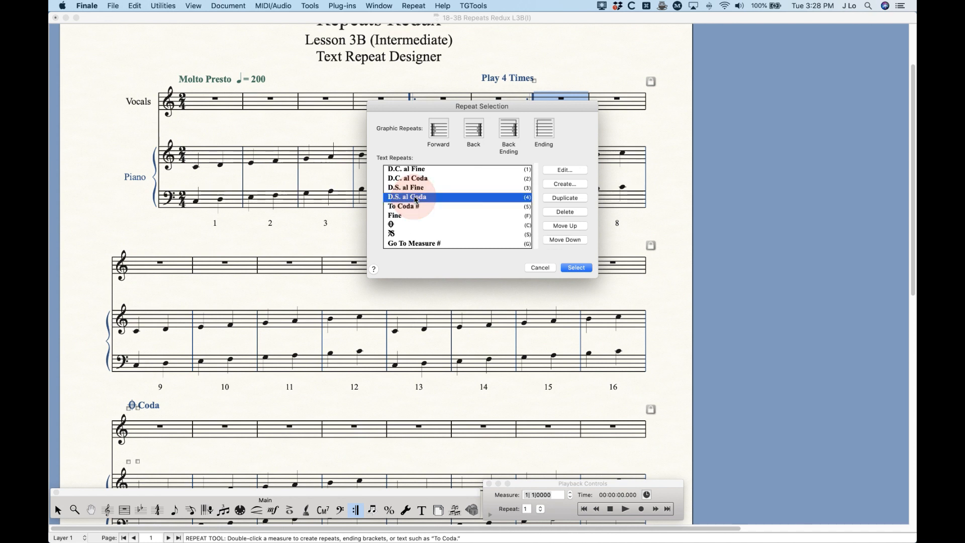
{"action": "left_click", "coordinate": [571, 267]}
{"action": "left_click", "coordinate": [393, 138]}
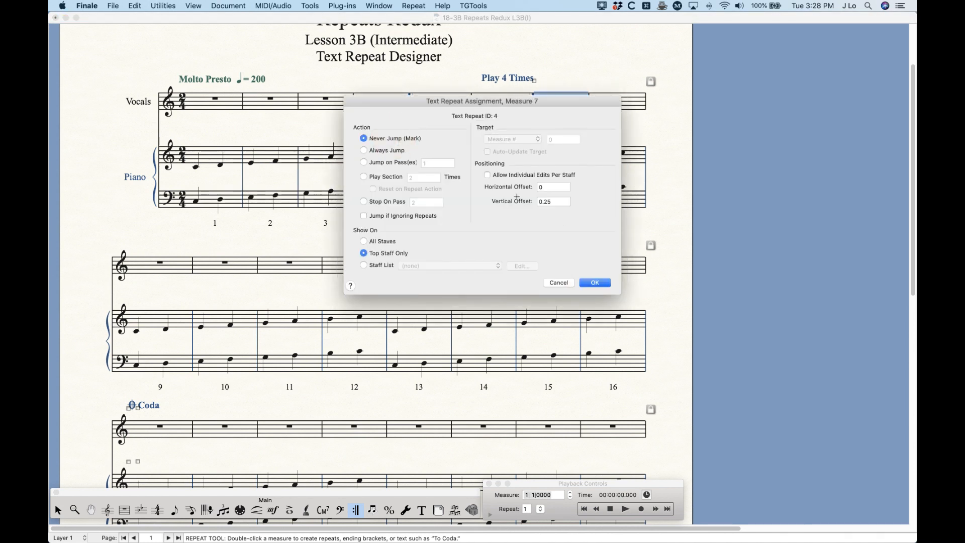
{"action": "key", "text": "Return"}
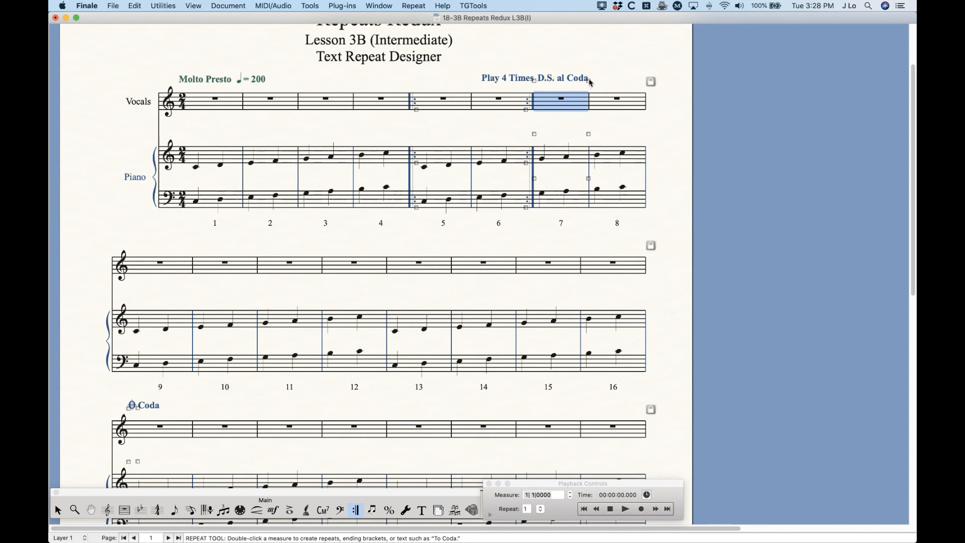
{"action": "left_click", "coordinate": [588, 80]}
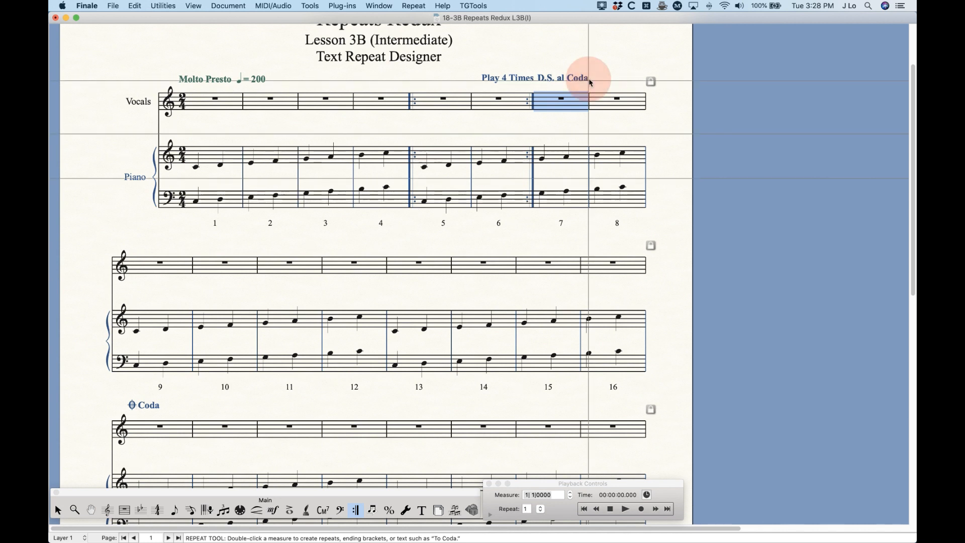
{"action": "key", "text": "BackSpace"}
Step: Add the segno sign text repeat to measure 8 with its action set to Never Jump (Mark)
{"action": "double_click", "coordinate": [601, 100]}
{"action": "left_click", "coordinate": [400, 235]}
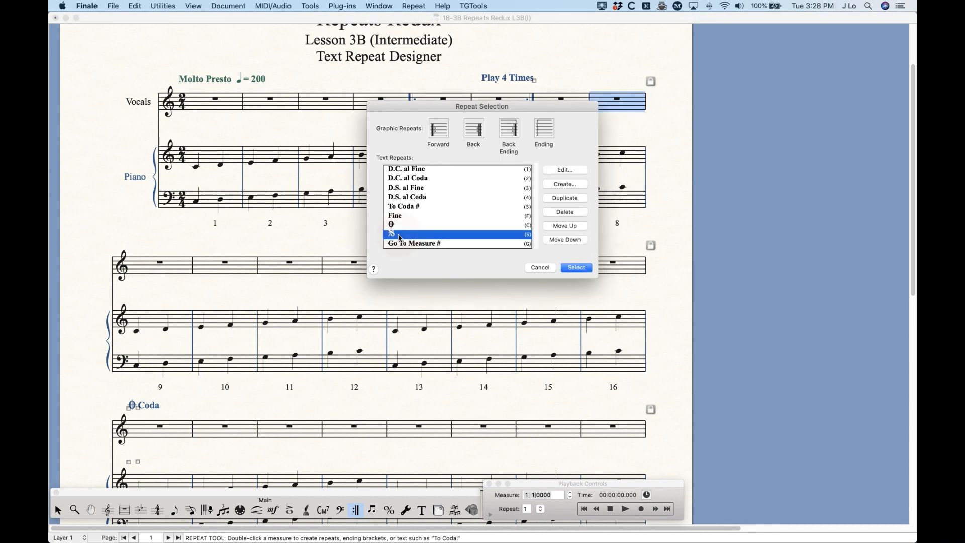
{"action": "left_click", "coordinate": [581, 268]}
{"action": "left_click", "coordinate": [385, 139]}
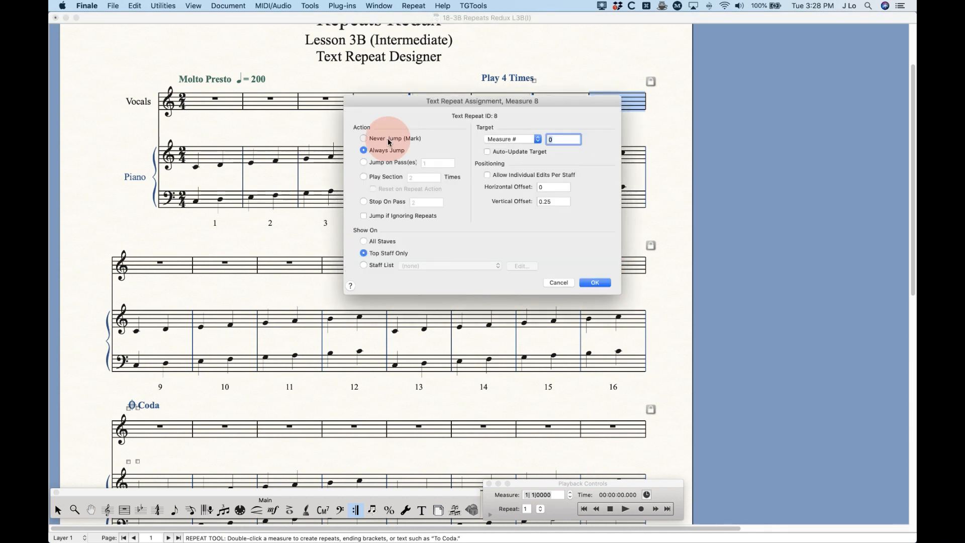
{"action": "left_click", "coordinate": [595, 282]}
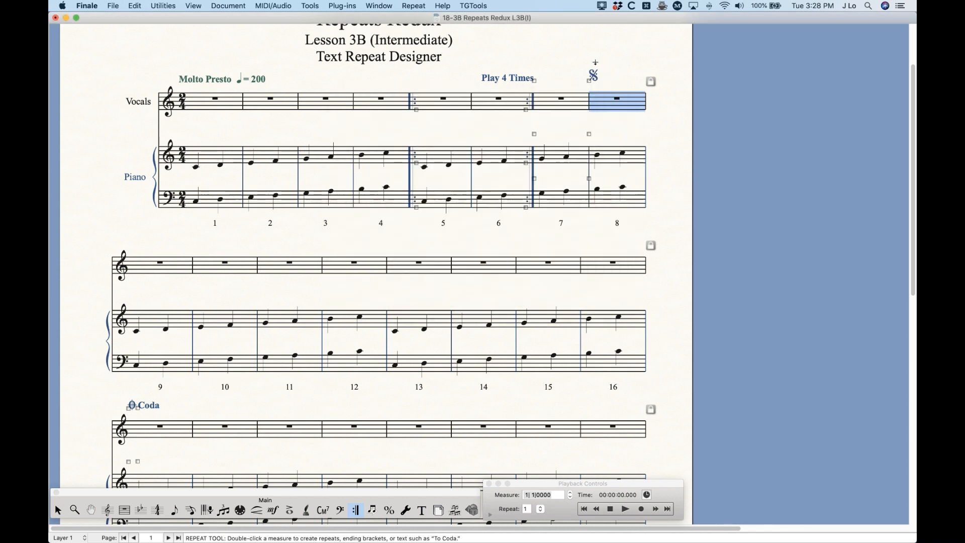
Step: Check the definition of measure 8's segno text repeat in the Repeat Designer and cancel it
{"action": "left_click", "coordinate": [611, 82]}
{"action": "left_click", "coordinate": [590, 80]}
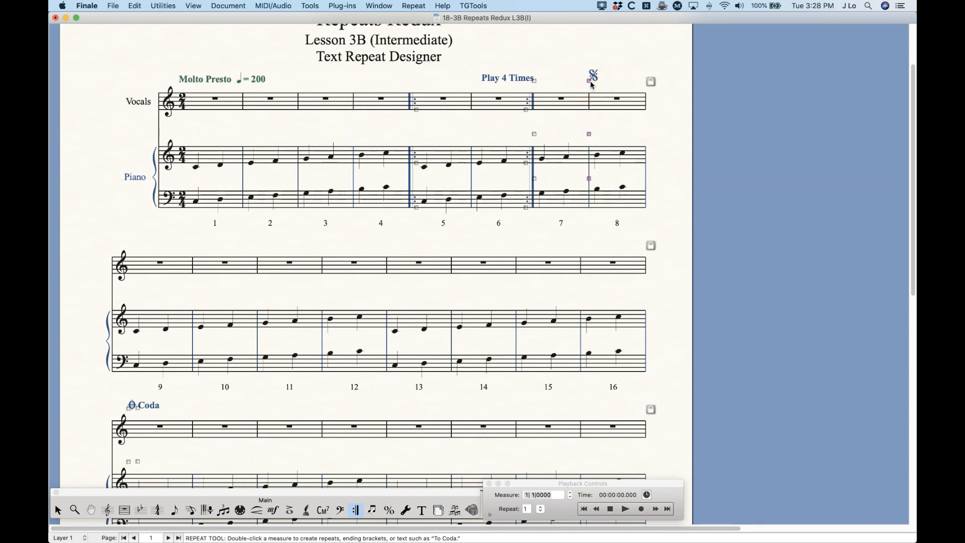
{"action": "right_click", "coordinate": [592, 85]}
{"action": "left_click", "coordinate": [626, 115]}
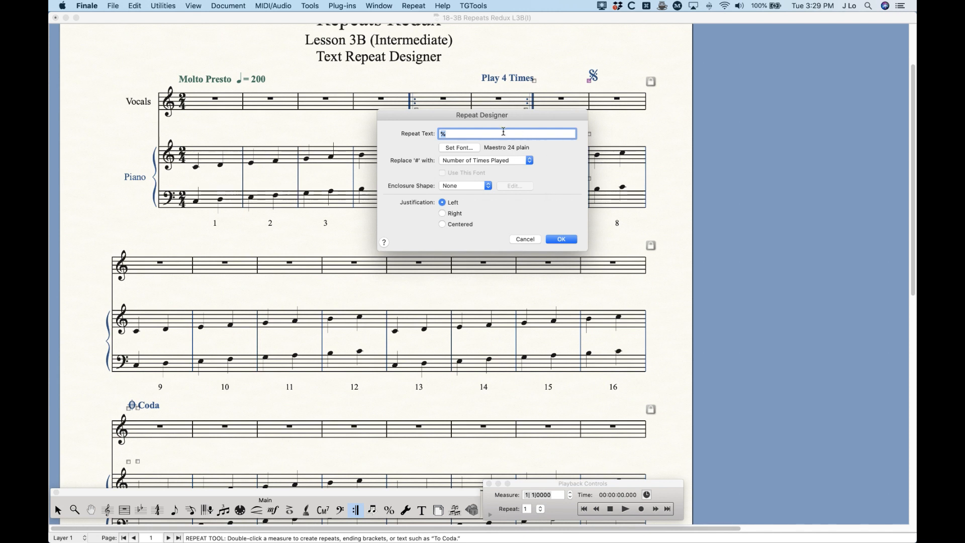
{"action": "left_click", "coordinate": [525, 239]}
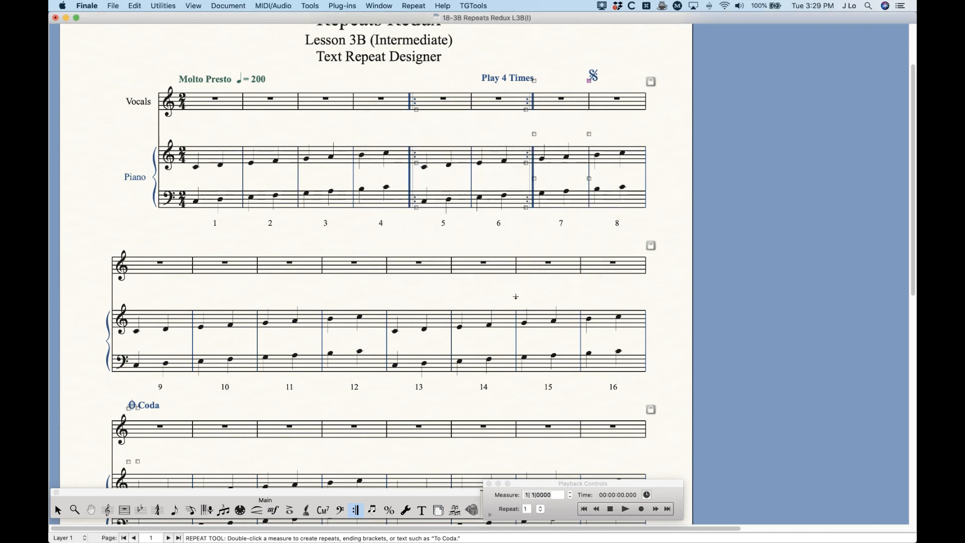
Step: Switch to the Selection tool and zoom out to review the repeat markings across the page
{"action": "left_click", "coordinate": [57, 509]}
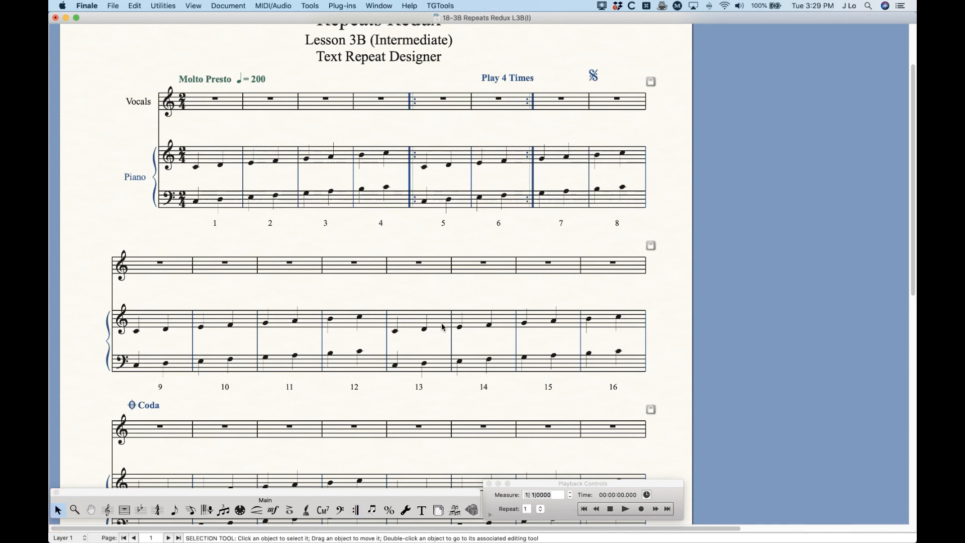
{"action": "scroll", "coordinate": [412, 362], "scroll_direction": "up", "scroll_amount": 3}
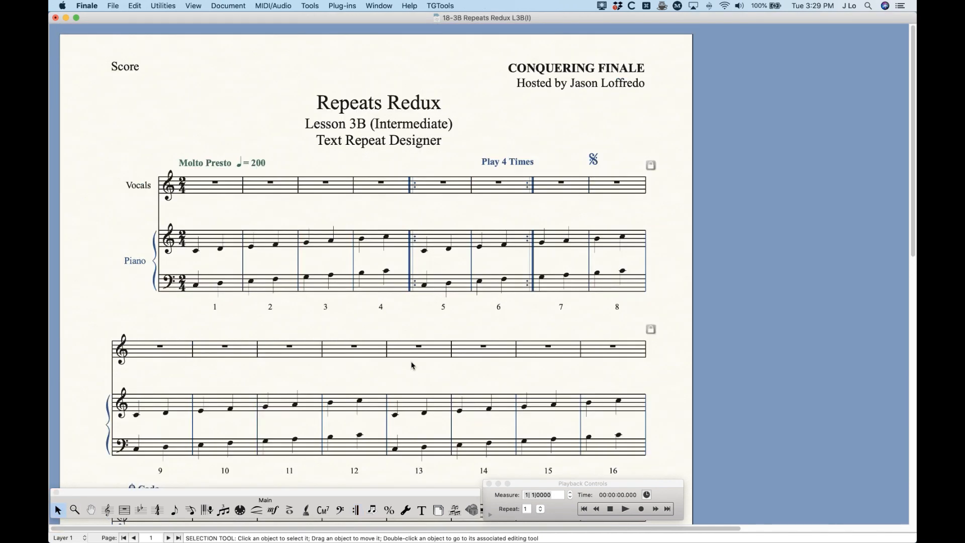
{"action": "key", "text": "super+minus"}
{"action": "key", "text": "super+minus"}
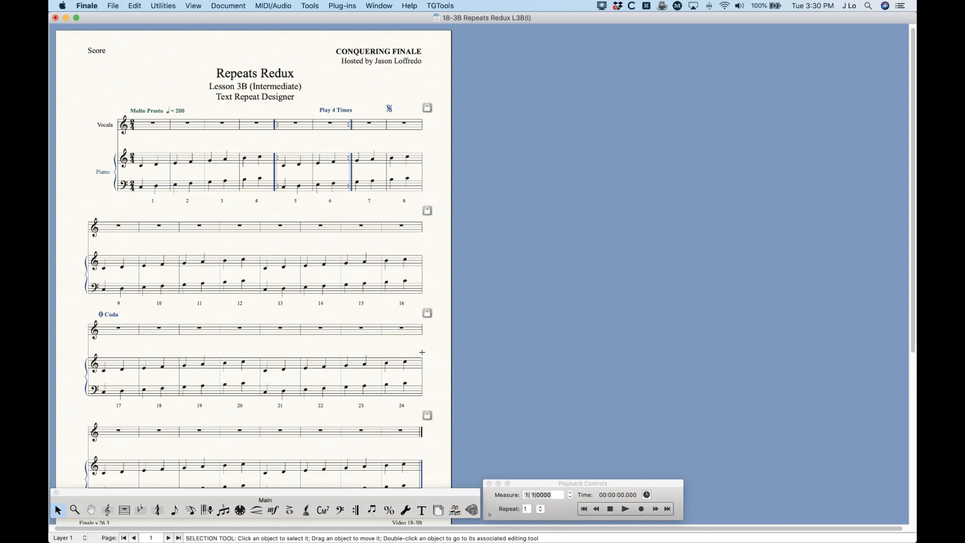